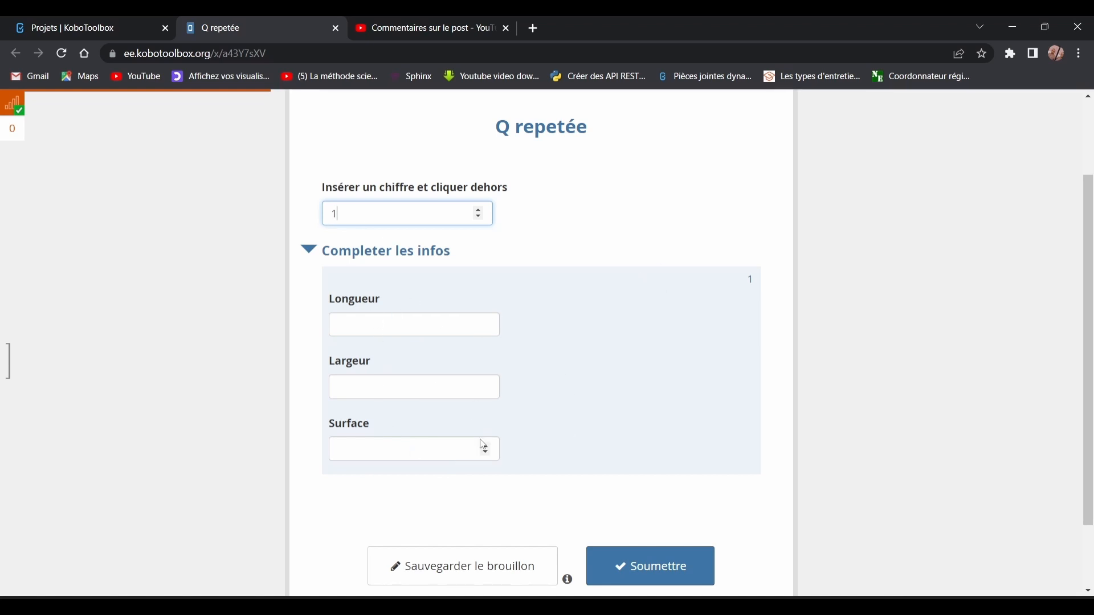
- Raise the number question in the Q repetée form to 3 and review the repeated Longueur, Largeur and Surface groups
click(479, 210)
scroll(558, 451, down, 3)
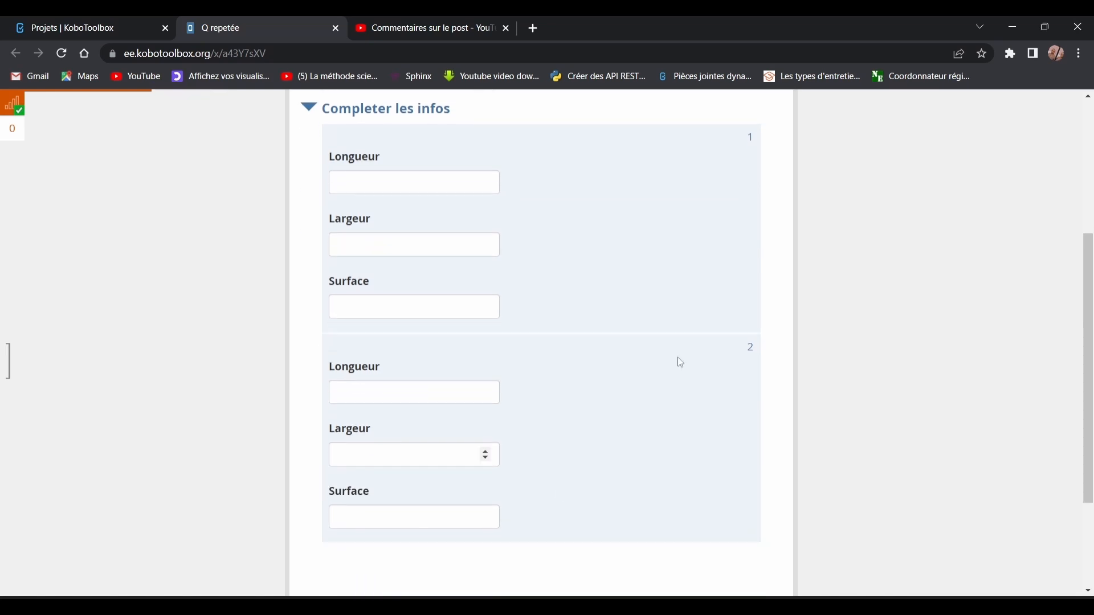
scroll(624, 369, up, 3)
click(479, 210)
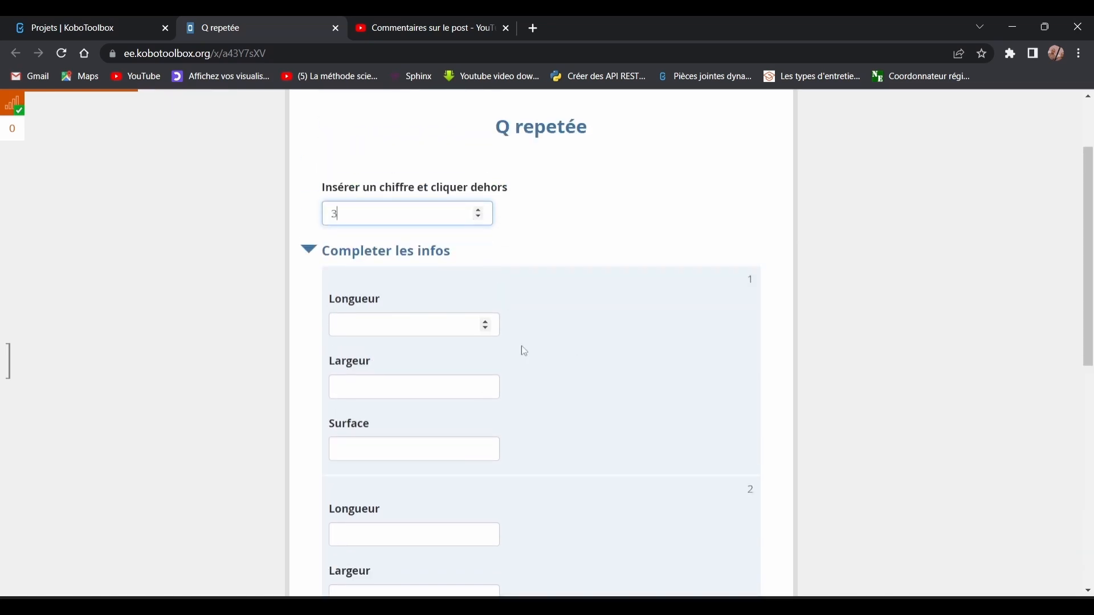
scroll(437, 296, down, 7)
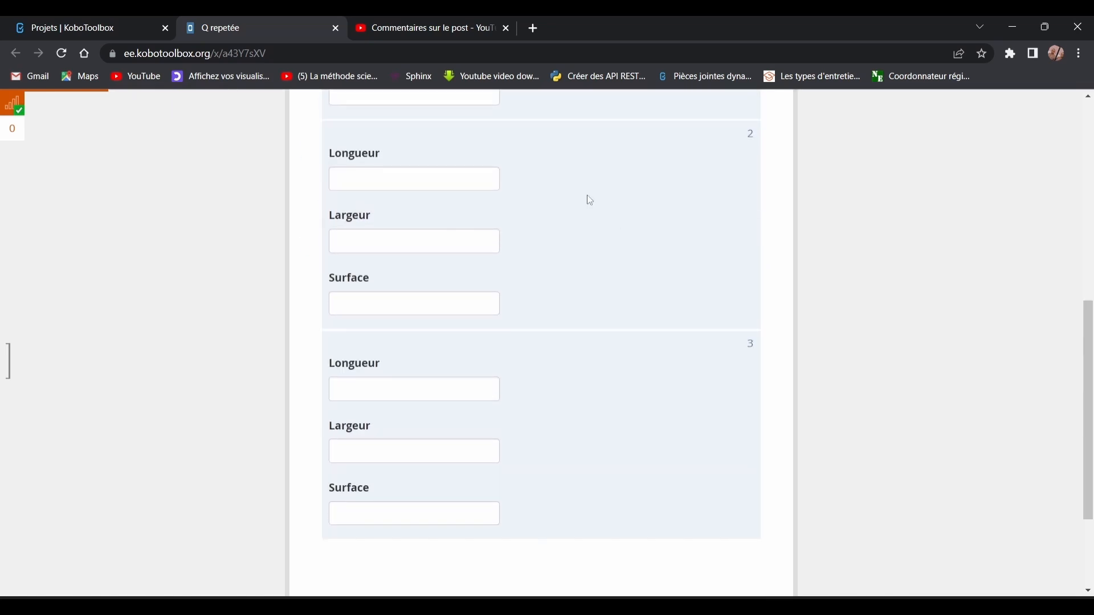
scroll(699, 403, up, 6)
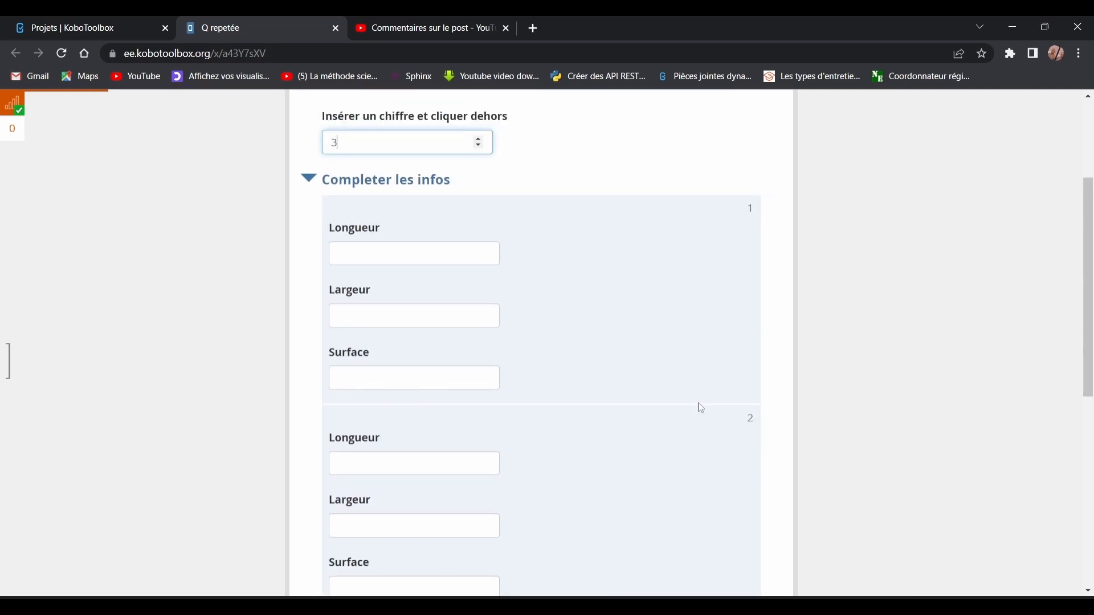
scroll(698, 403, down, 6)
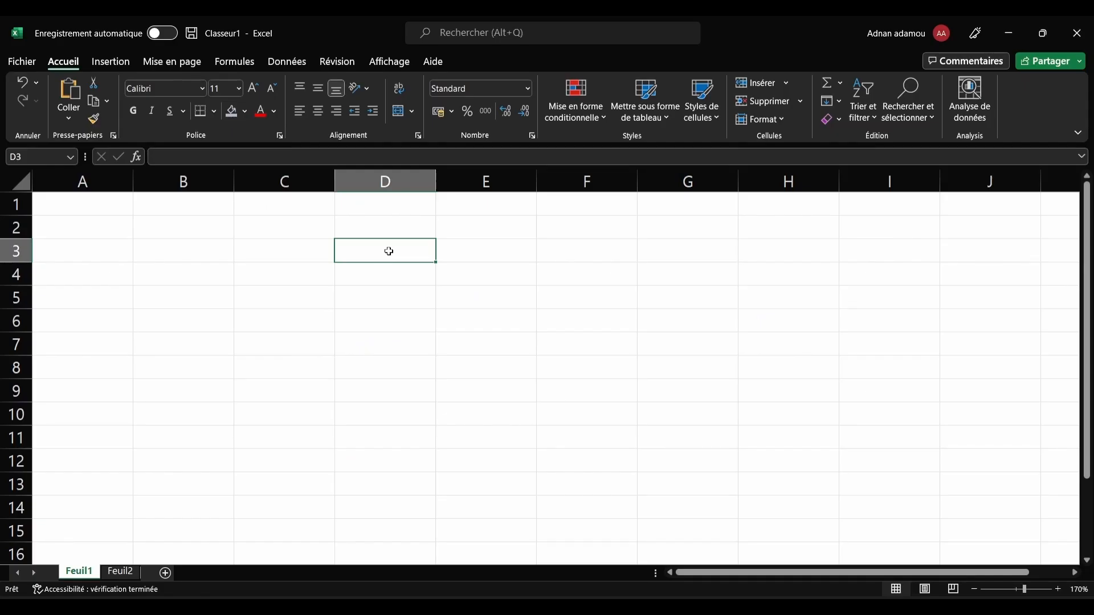
- In Excel's blank workbook, enter the headers type, name and label in cells A1 to C1 of Feuil1
click(108, 203)
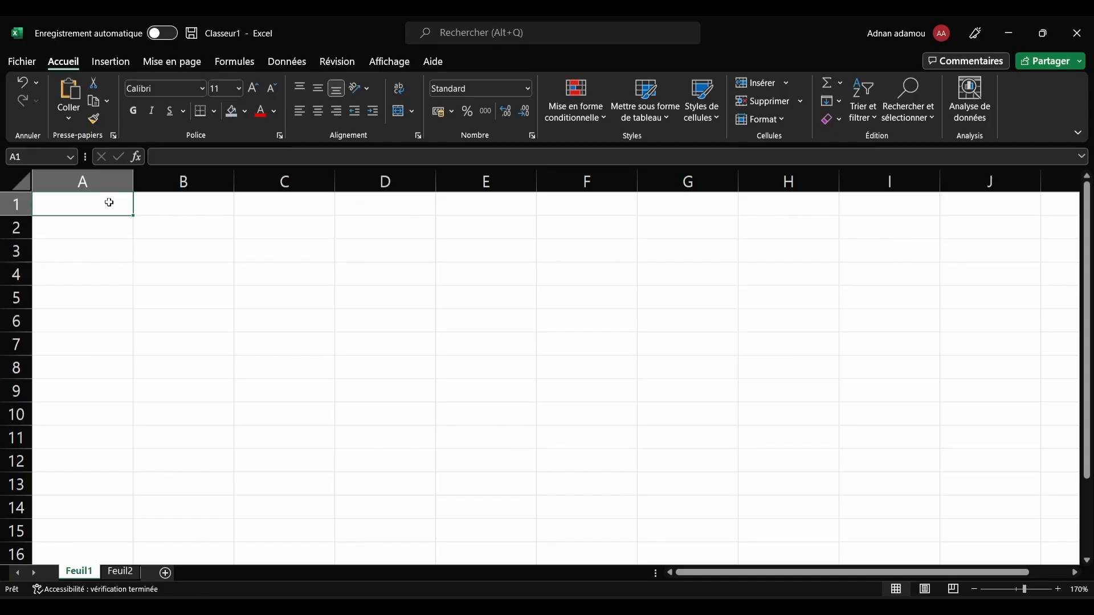
text(type)
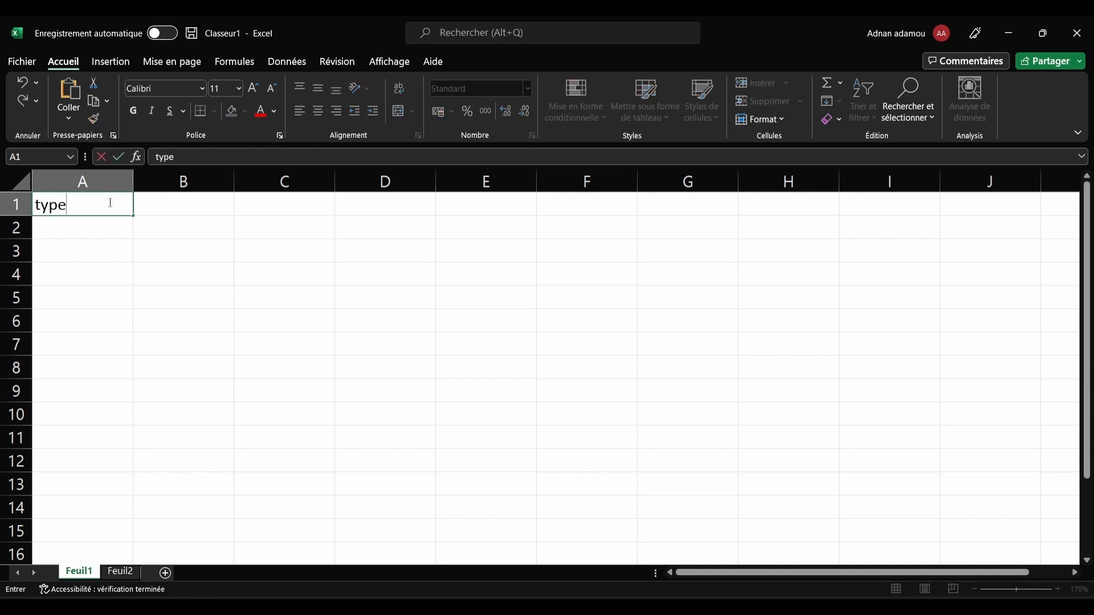
key(Tab)
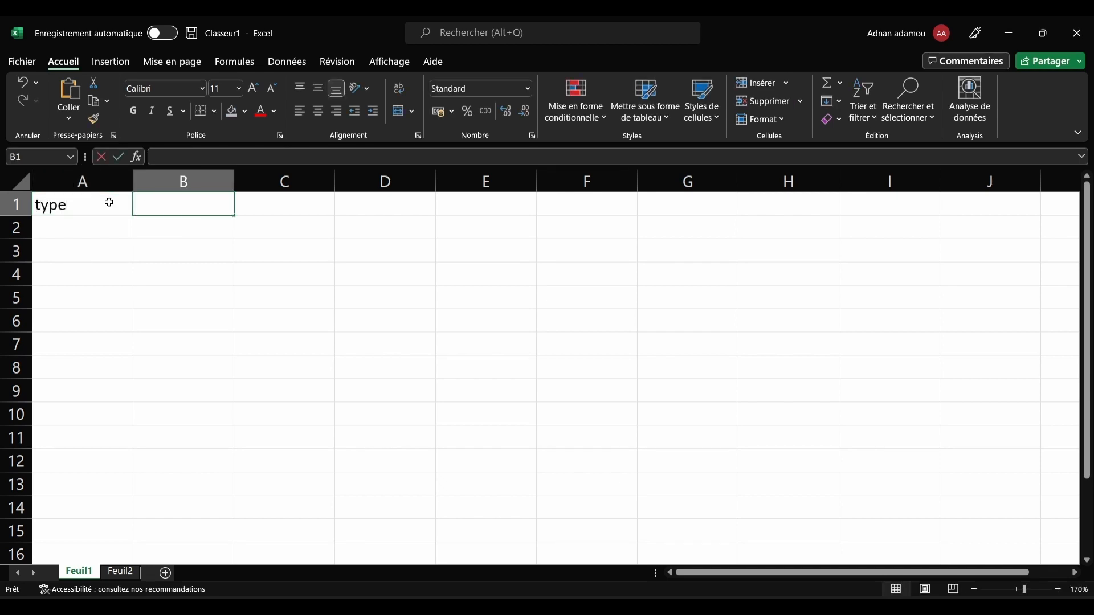
text(name)
key(Tab)
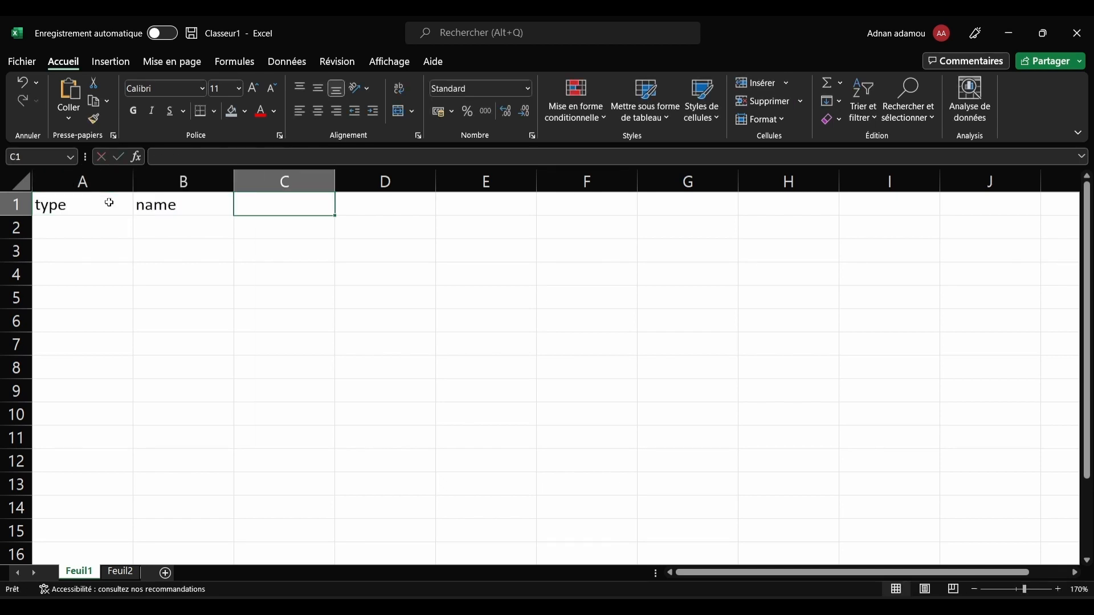
text(label)
key(Down)
key(Left)
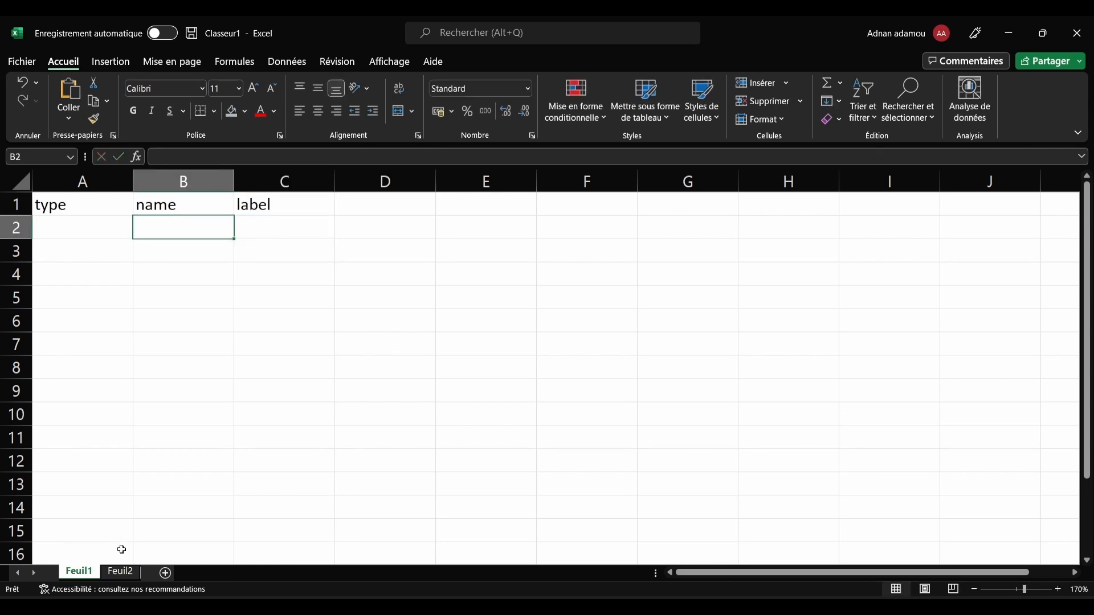
- Rename the sheet Feuil1 as survey and Feuil2 as choices
double_click(88, 574)
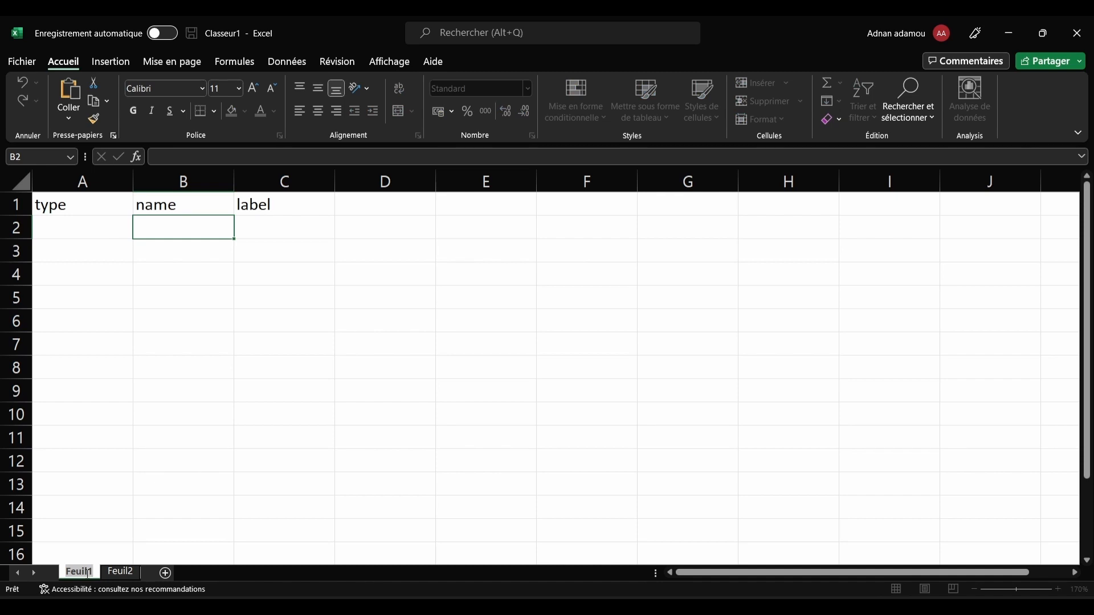
text(survey)
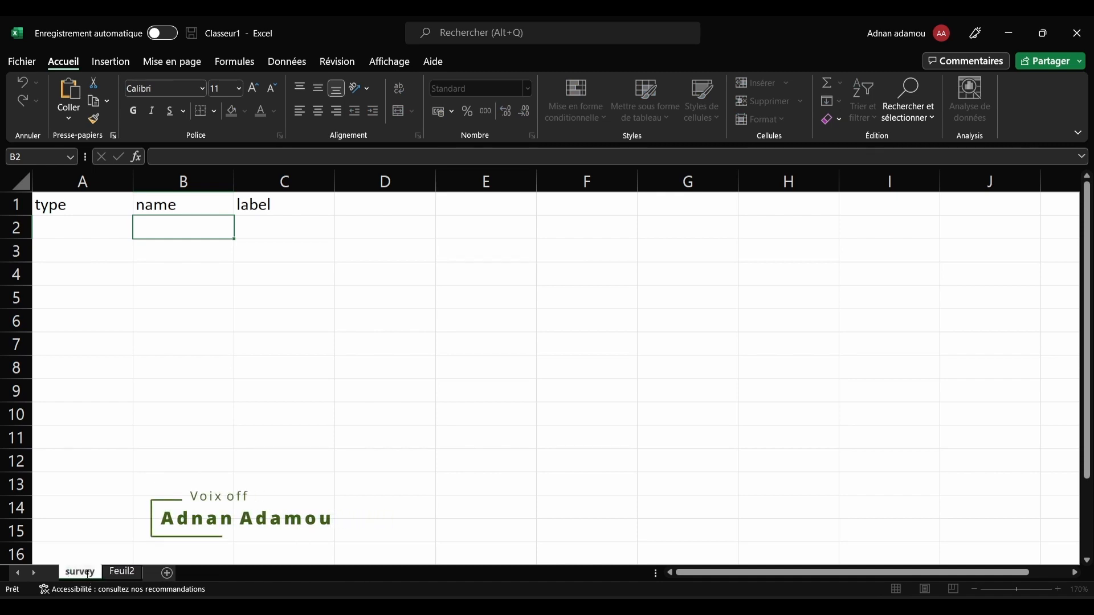
click(120, 573)
double_click(117, 573)
text(choices)
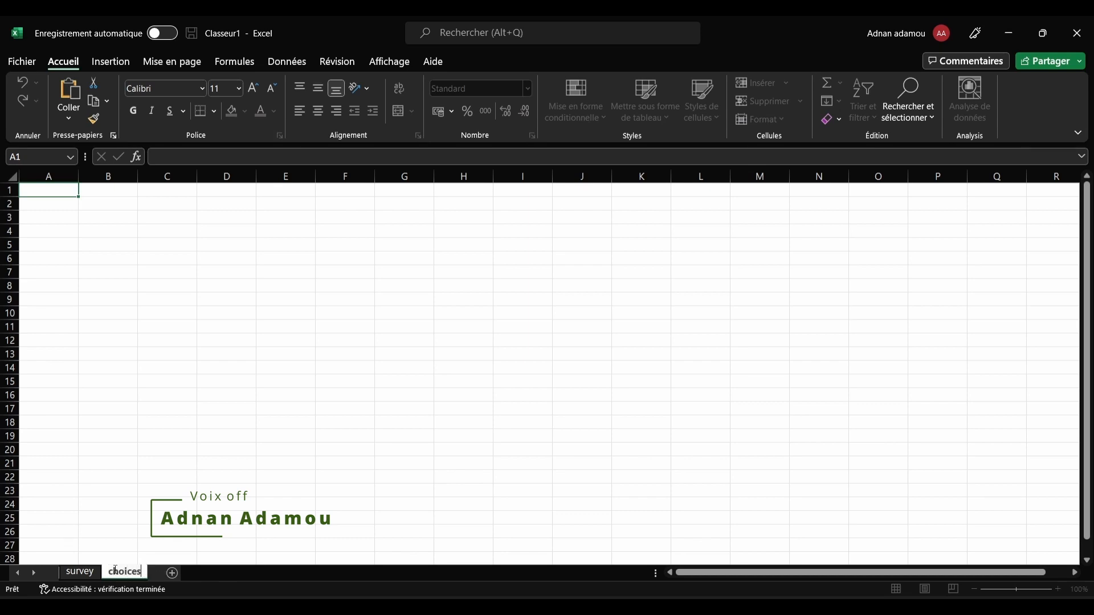
click(74, 299)
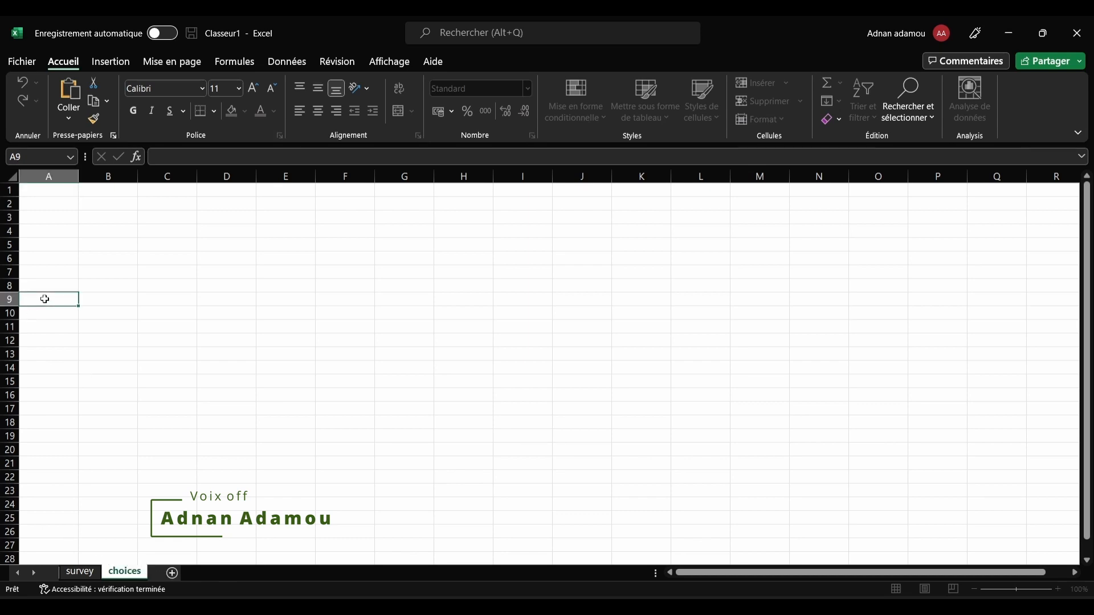
- Enter the headers list name, name and label in cells A1 to C1 of the choices sheet
click(66, 195)
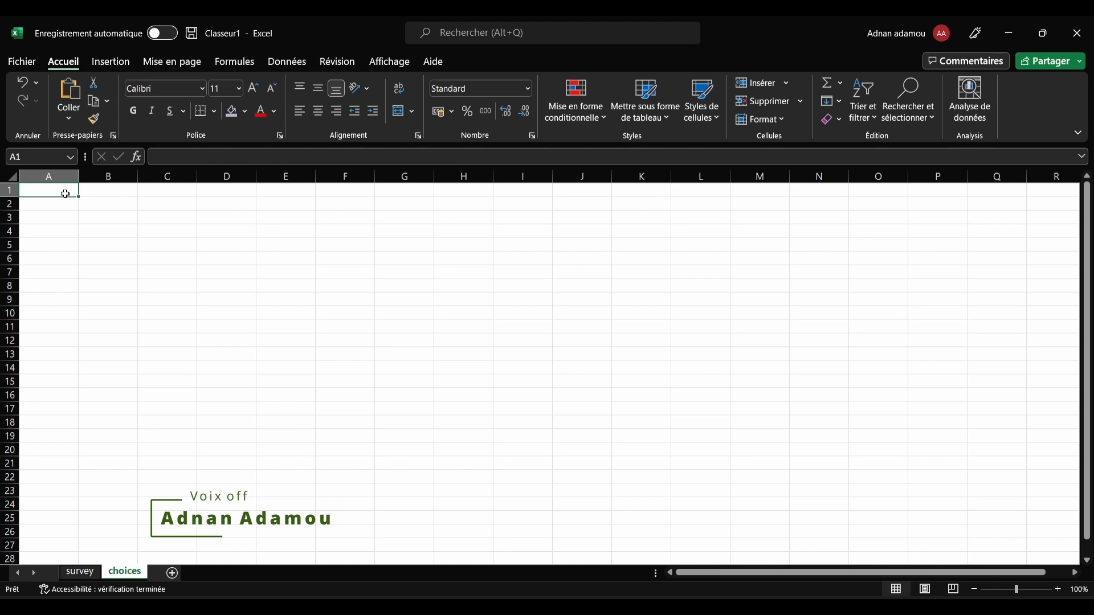
click(1058, 588)
text(lis)
text(t)
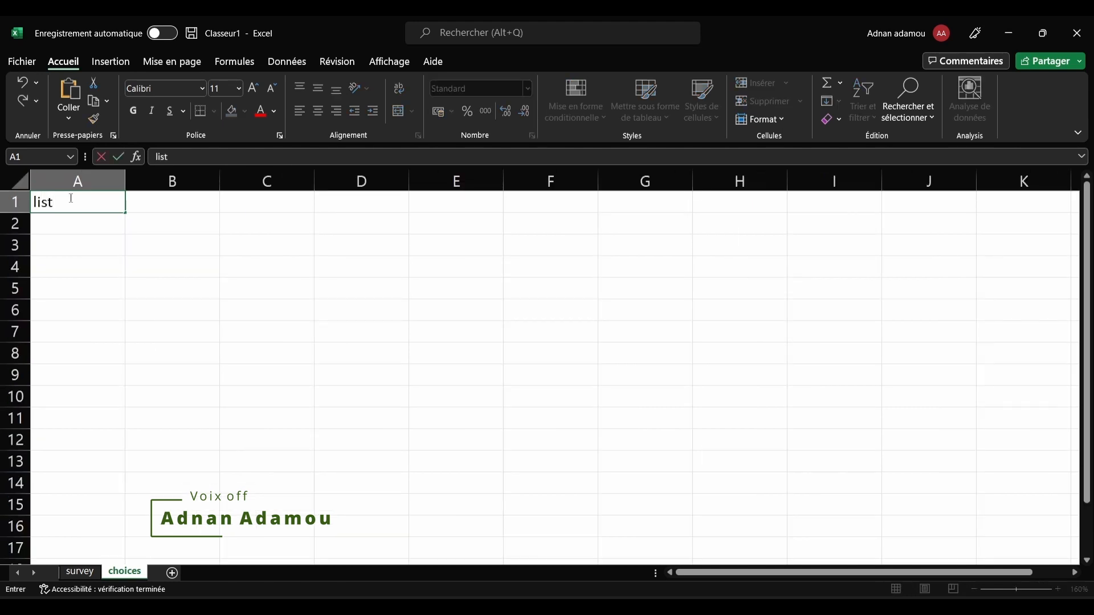
text( name)
key(Tab)
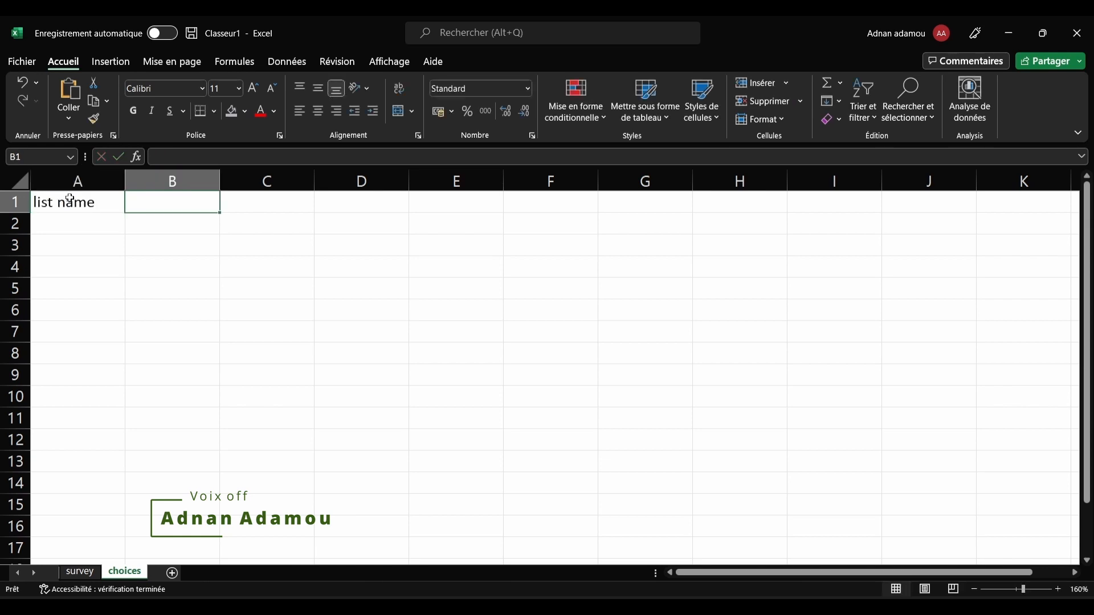
text(name)
key(Tab)
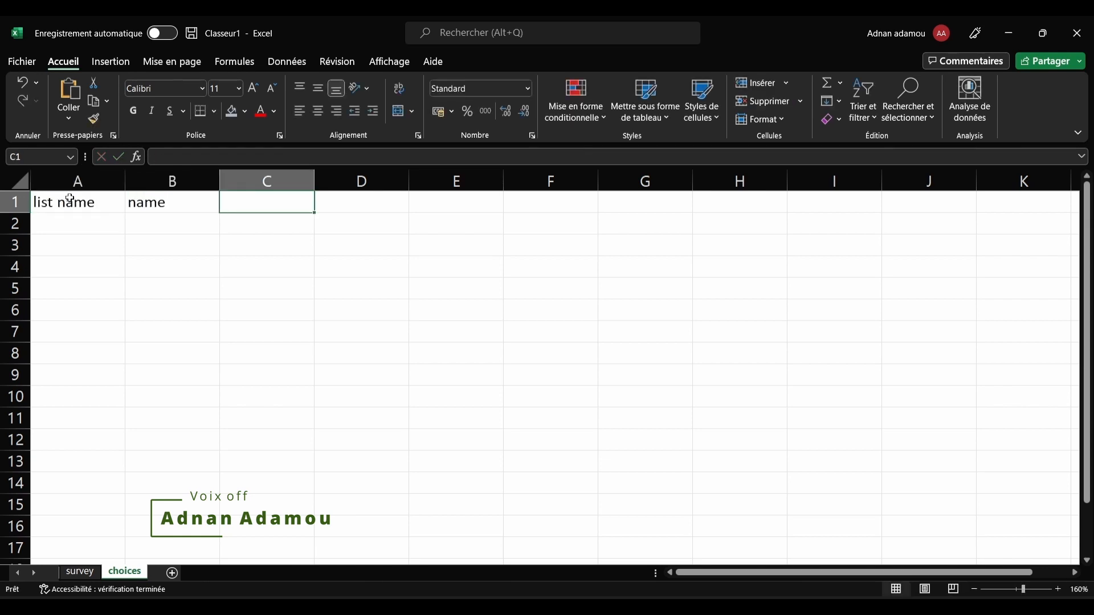
text(label)
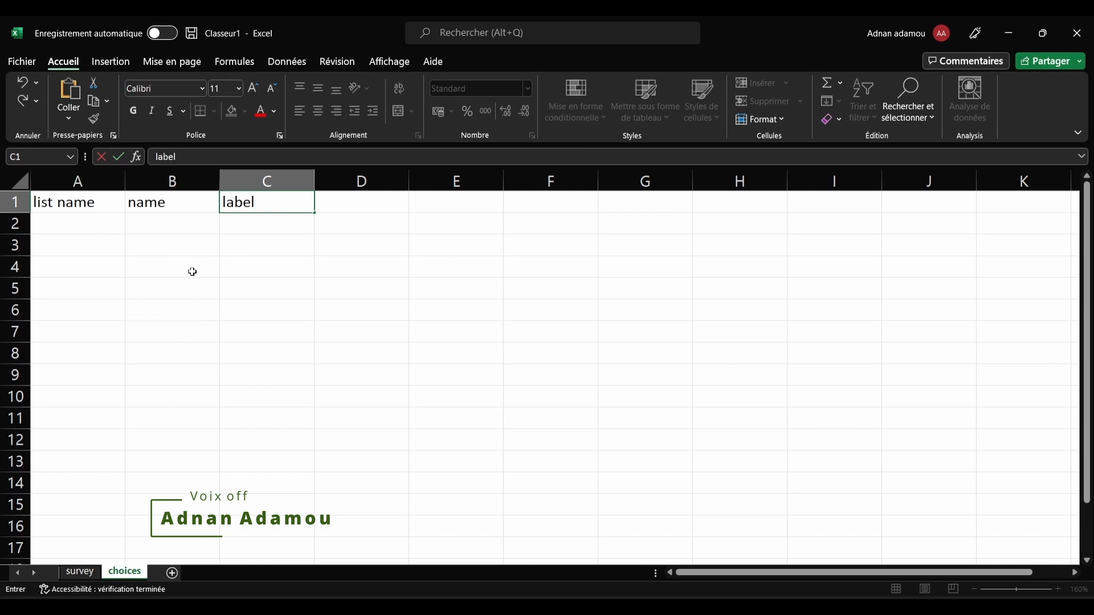
- Fill row 2 of the survey sheet with integer, nb and Nombre de champs, and widen the label column to fit
click(80, 571)
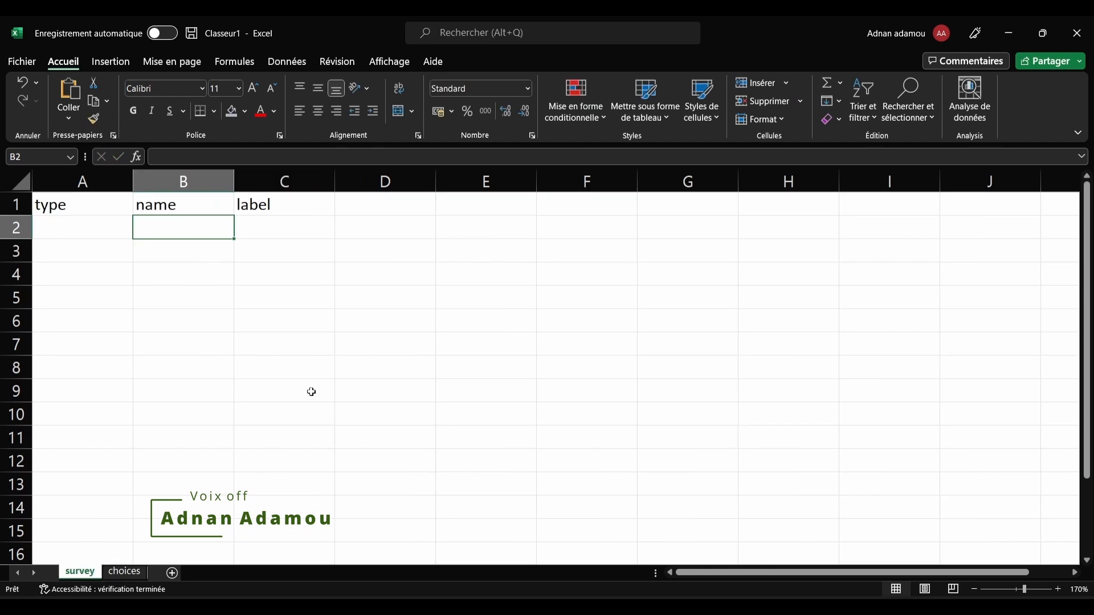
click(111, 229)
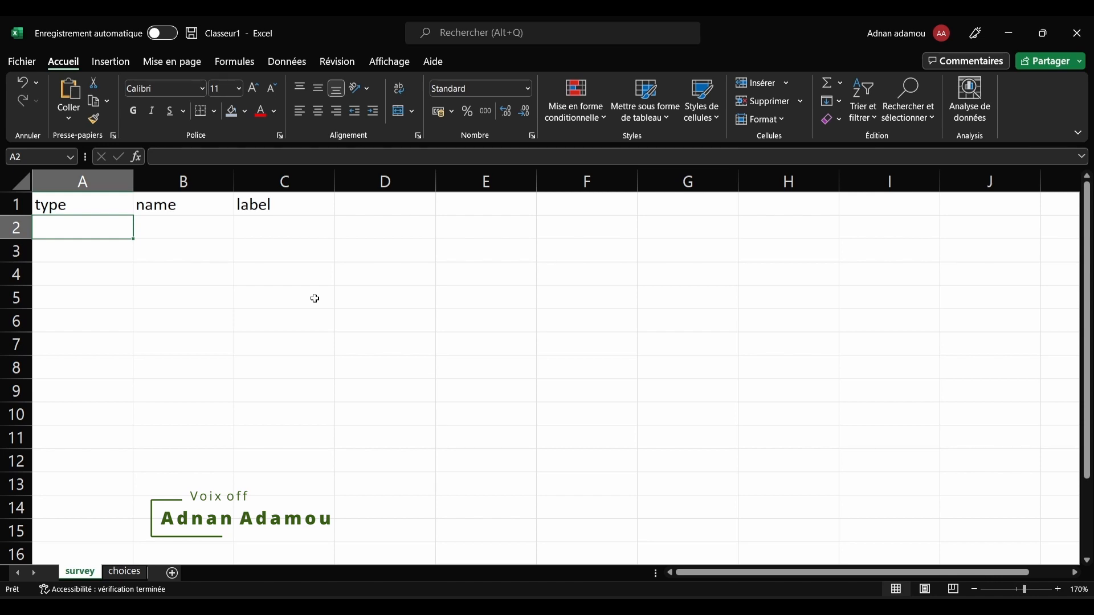
text(inte)
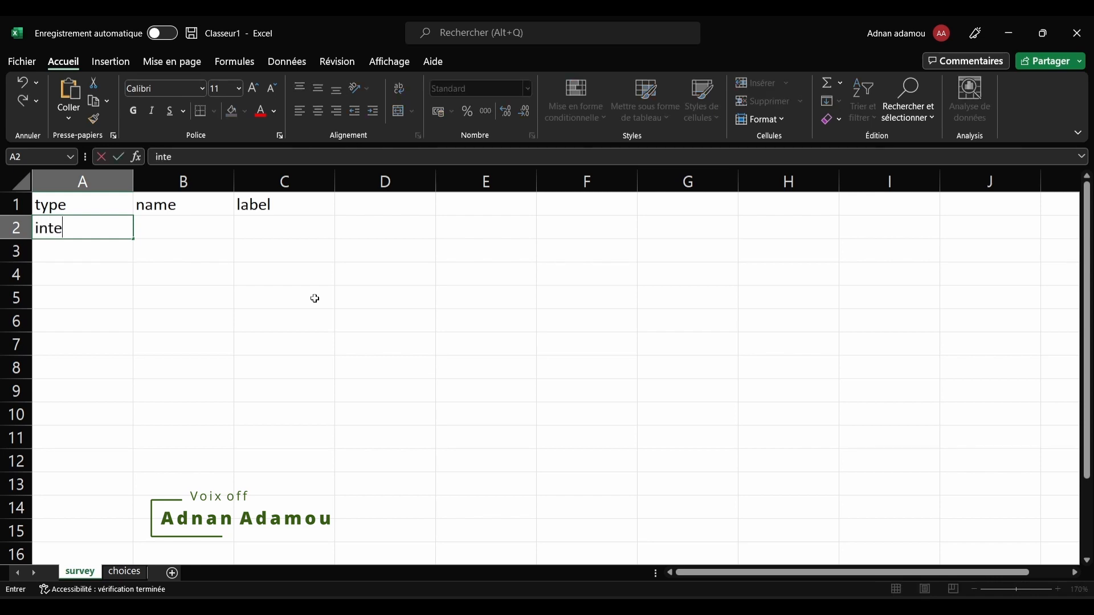
text(ger)
key(Tab)
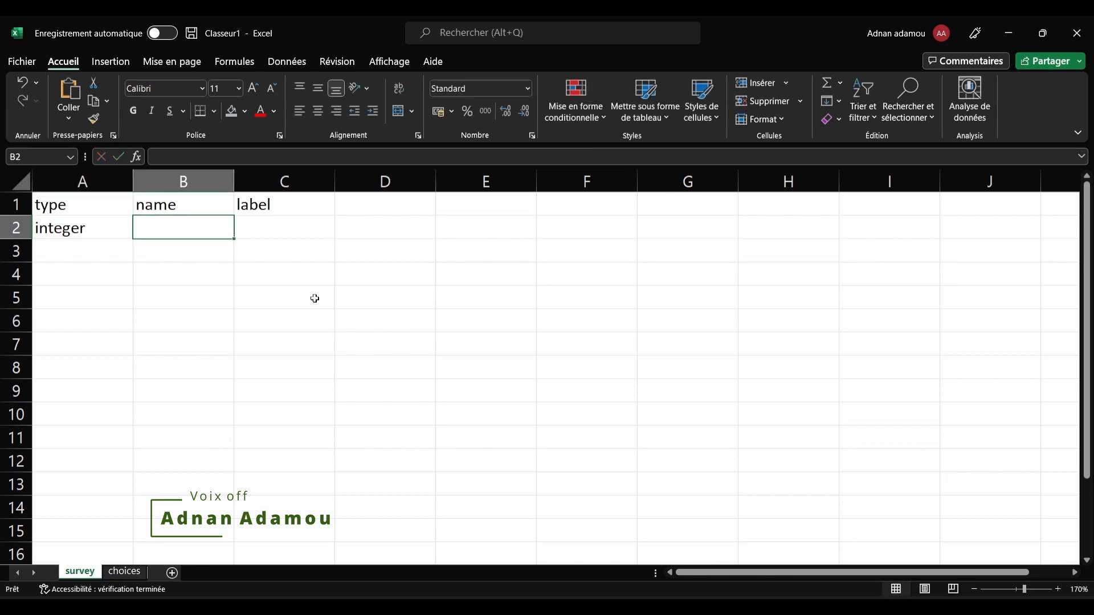
text(nb)
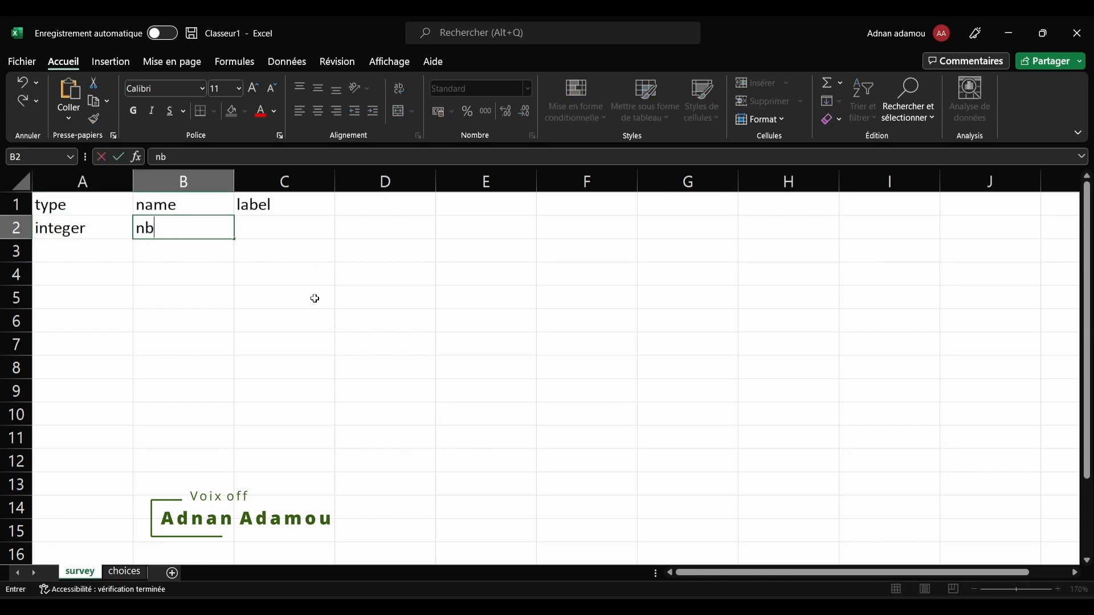
key(Tab)
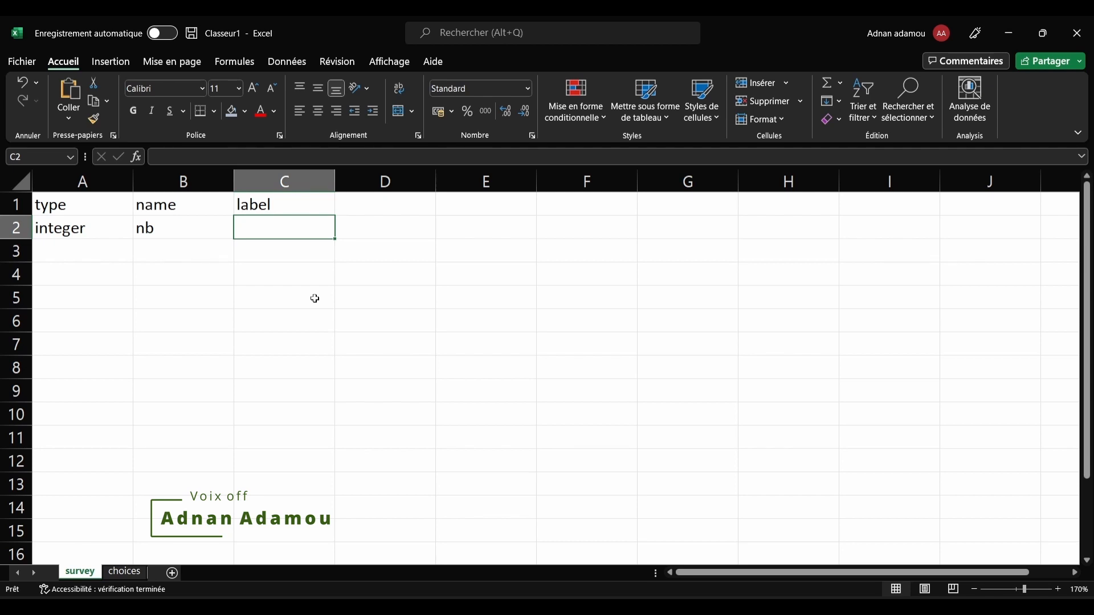
text(N)
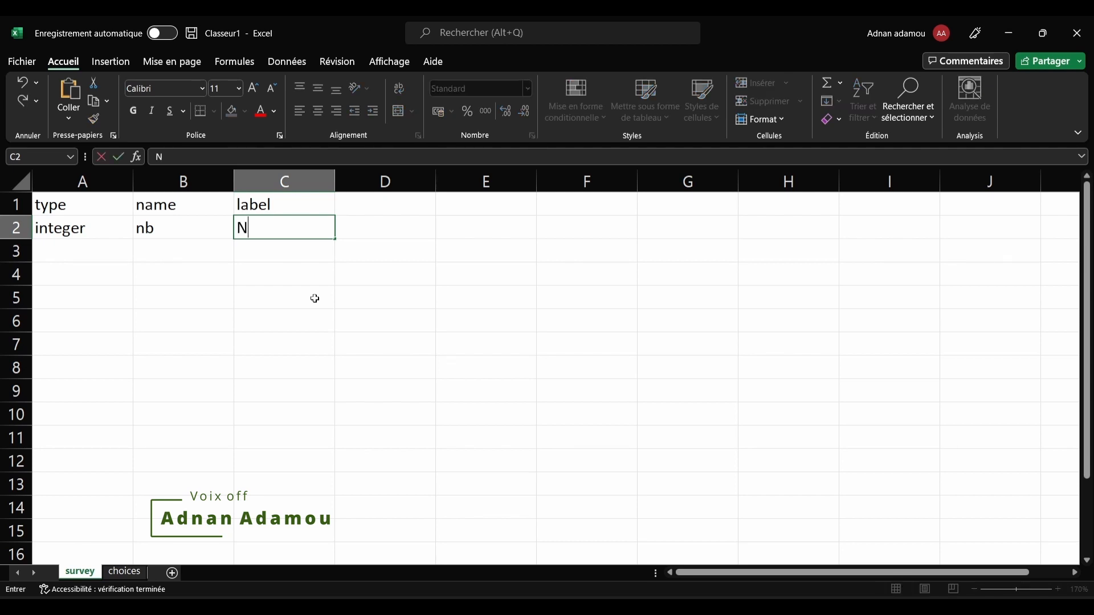
text(ombre de champs)
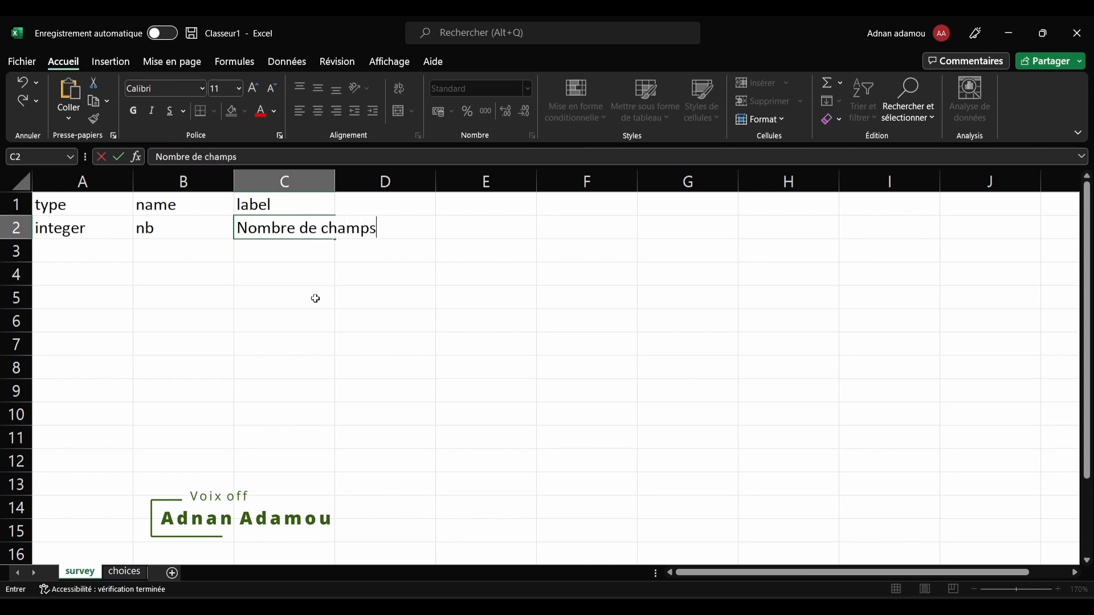
click(344, 297)
drag(333, 176, 418, 175)
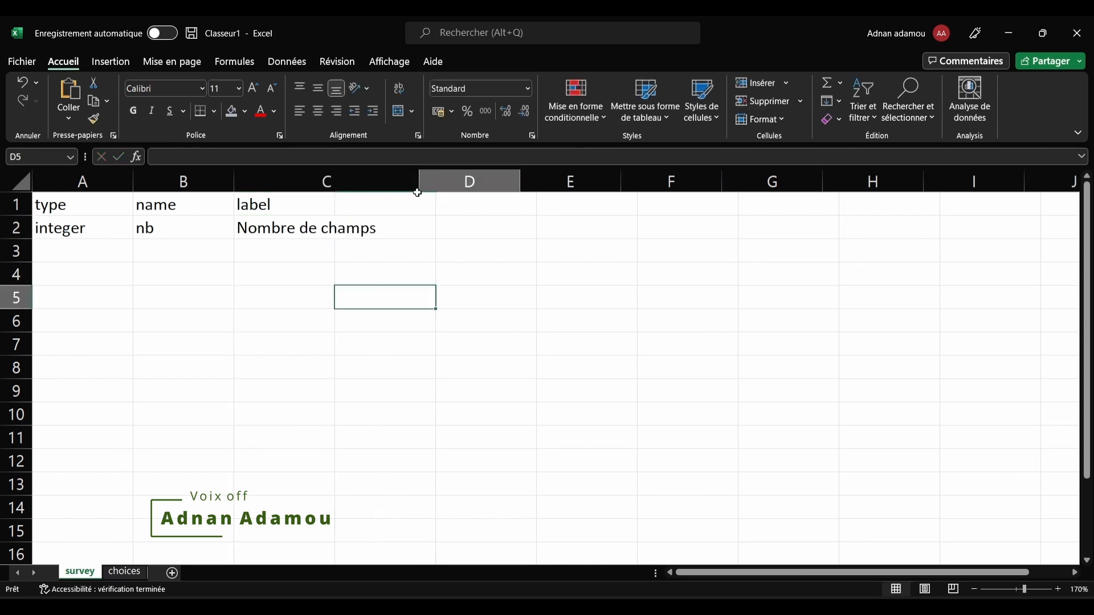
- Fill row 3 of the survey sheet with type decimal, name longueur and label 1. Longueur
click(125, 252)
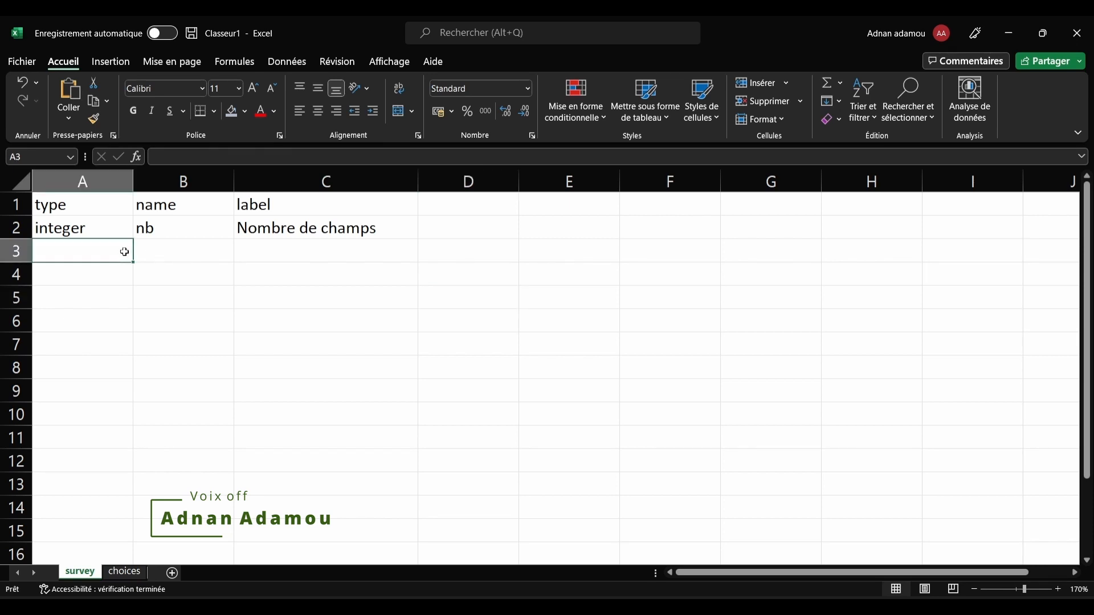
text(decimal)
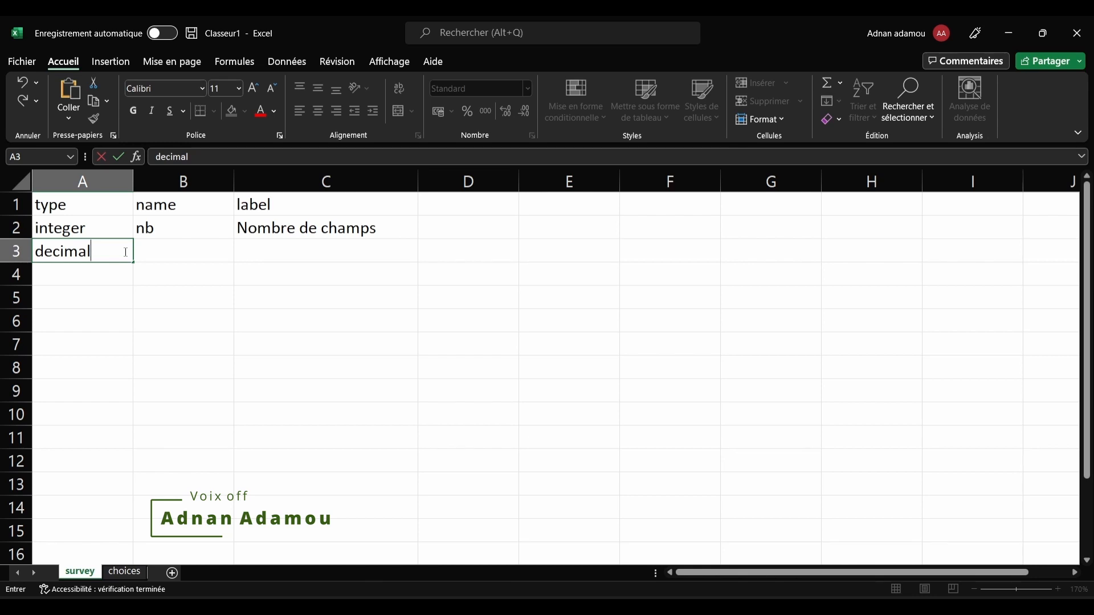
key(Tab)
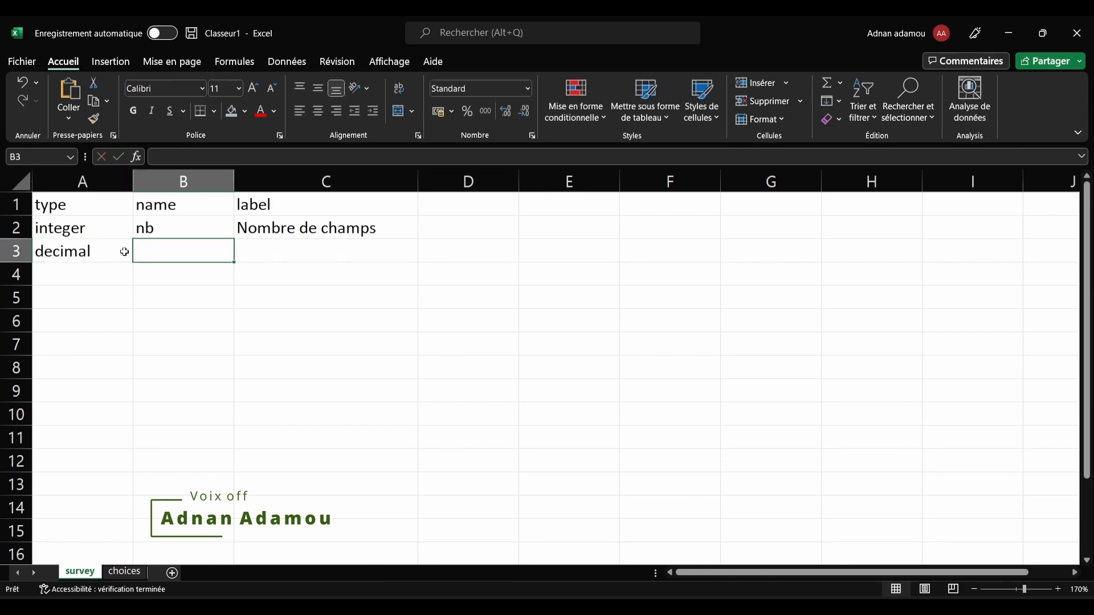
text(longue)
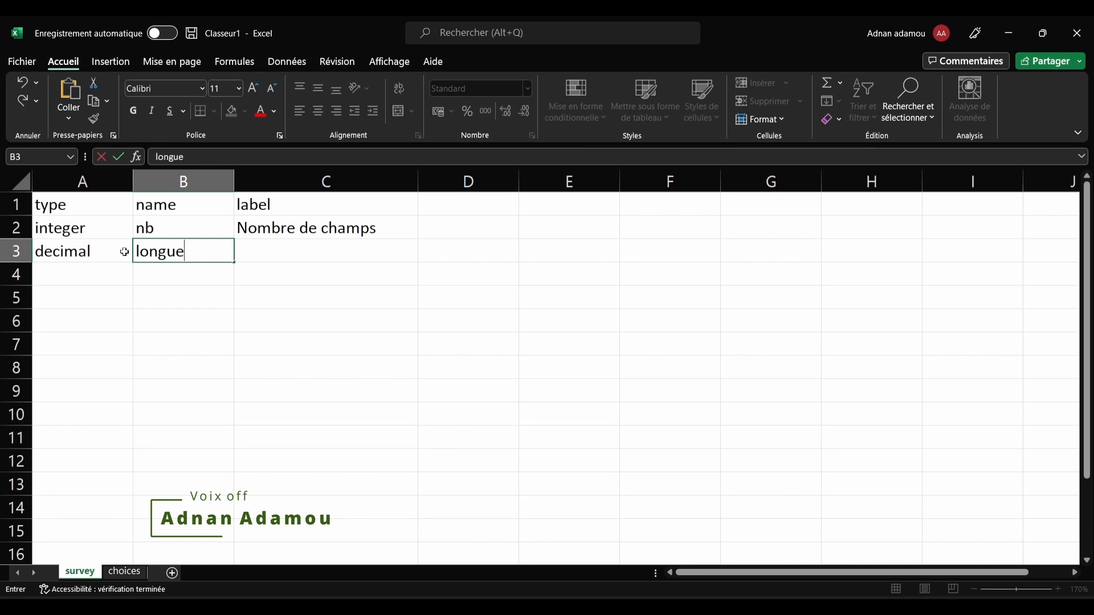
text(ur)
key(Tab)
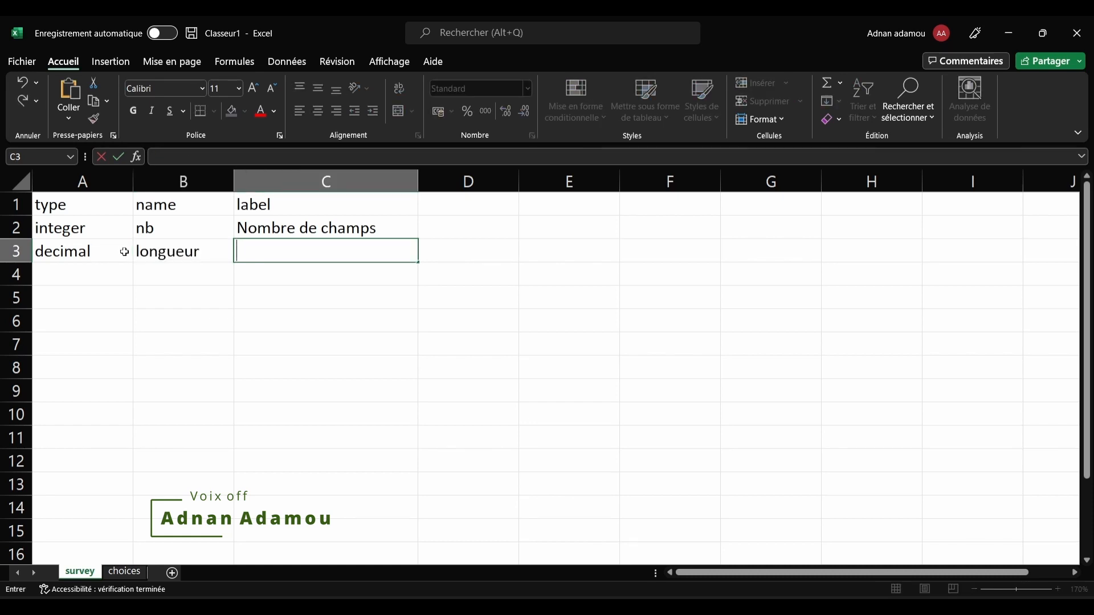
text(1. Longueu)
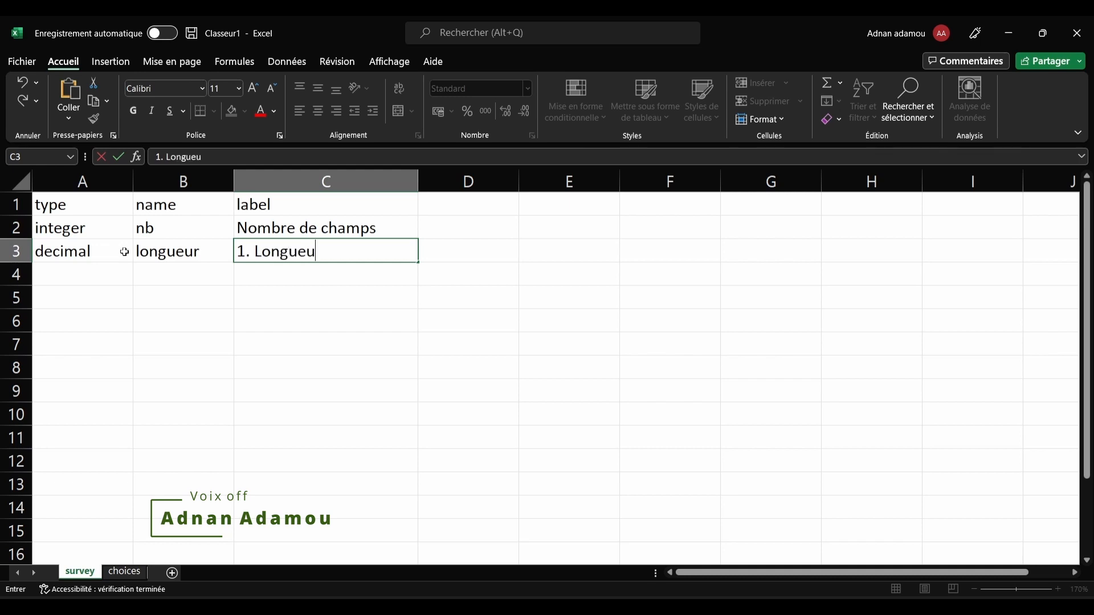
text(r)
- Fill row 4 of the survey sheet with type decimal, name largeur and label 2. Largeur
click(109, 278)
text(decimal)
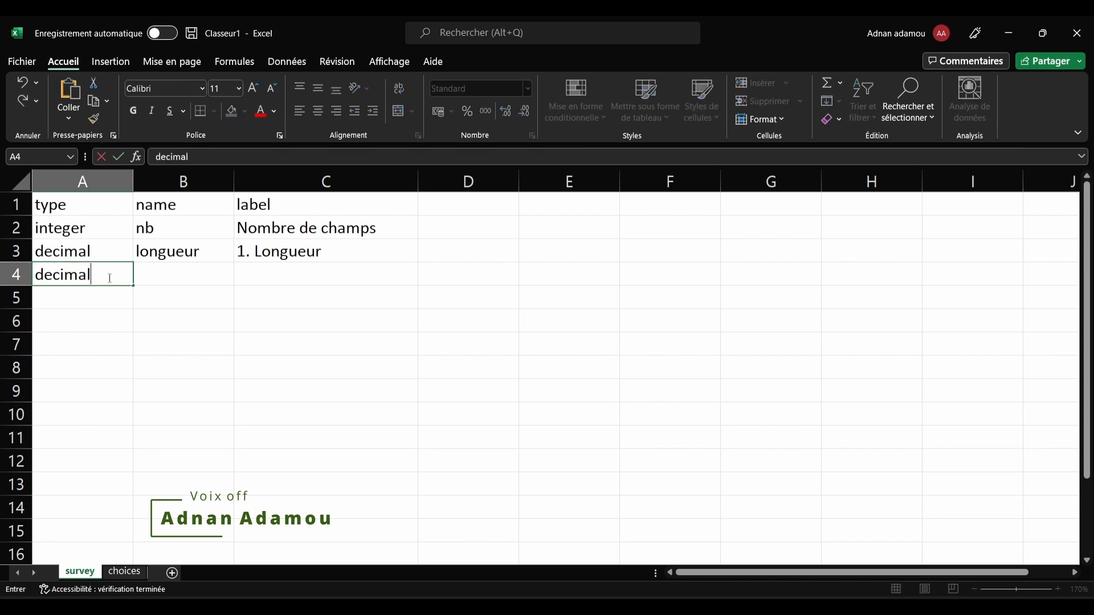
click(210, 274)
text(lager)
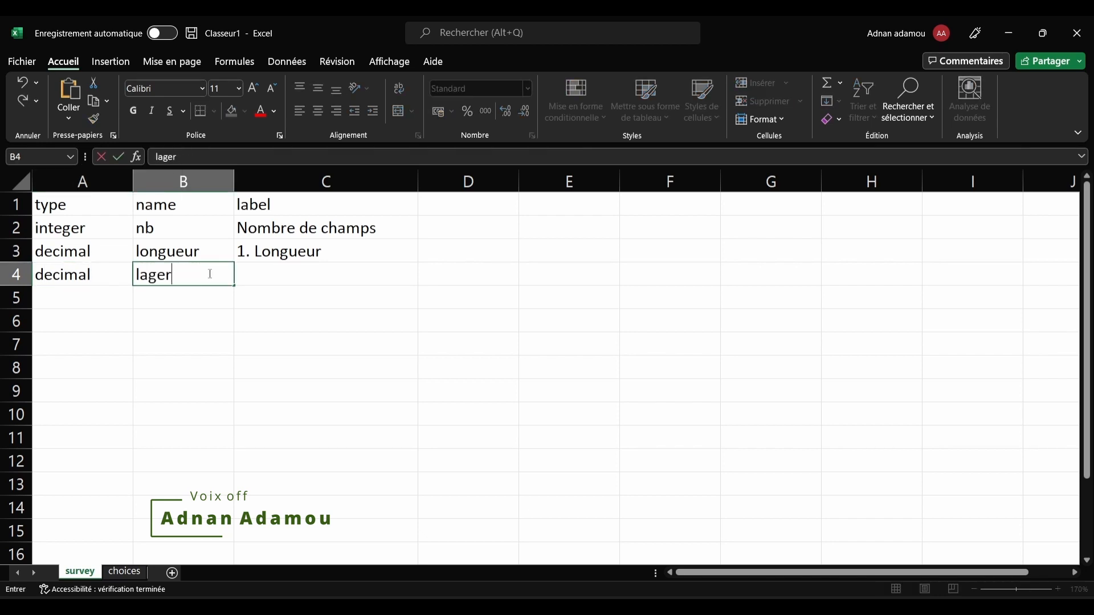
key(BackSpace)
key(BackSpace)
key(BackSpace)
text(rgeur)
key(Tab)
text(2)
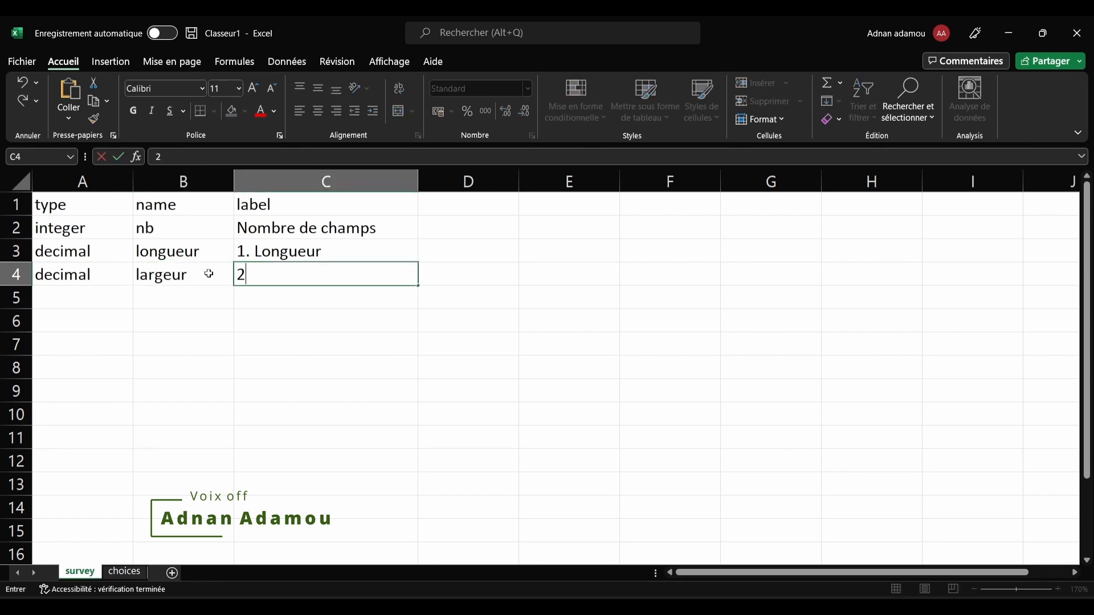
text(. Largeur)
- Fill row 5 of the survey sheet with type decimal, name sup and label 3. Superficie
click(105, 298)
text(deci)
key(Tab)
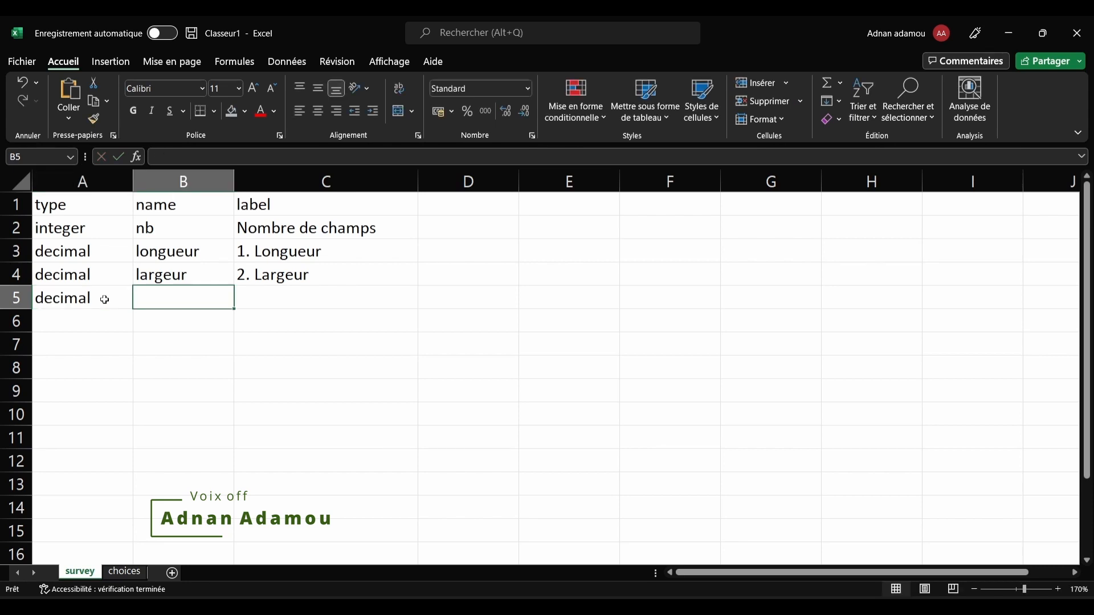
text(sup)
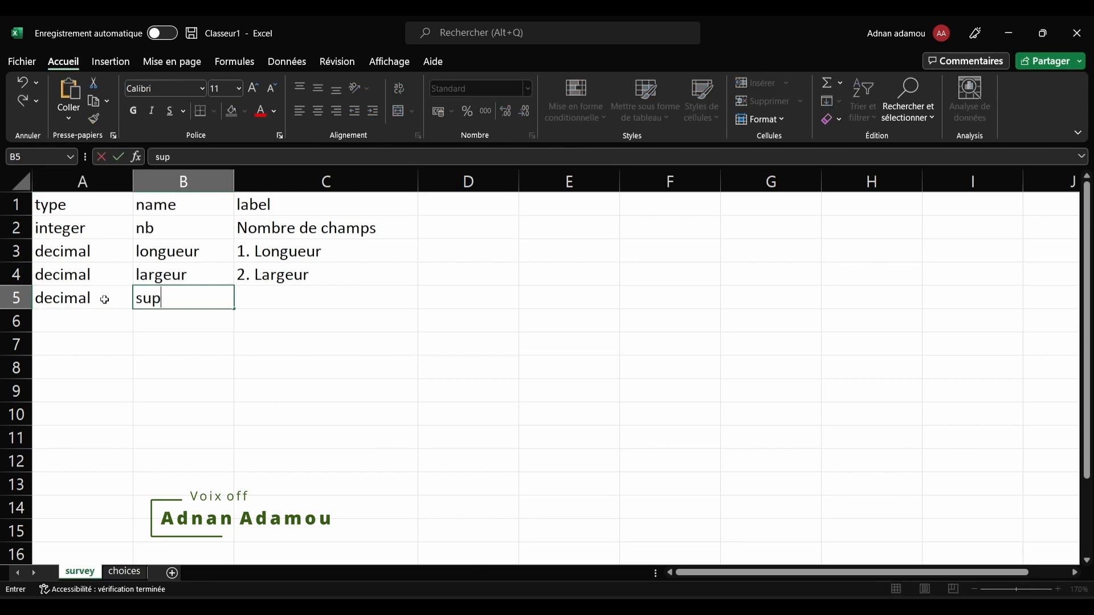
key(Tab)
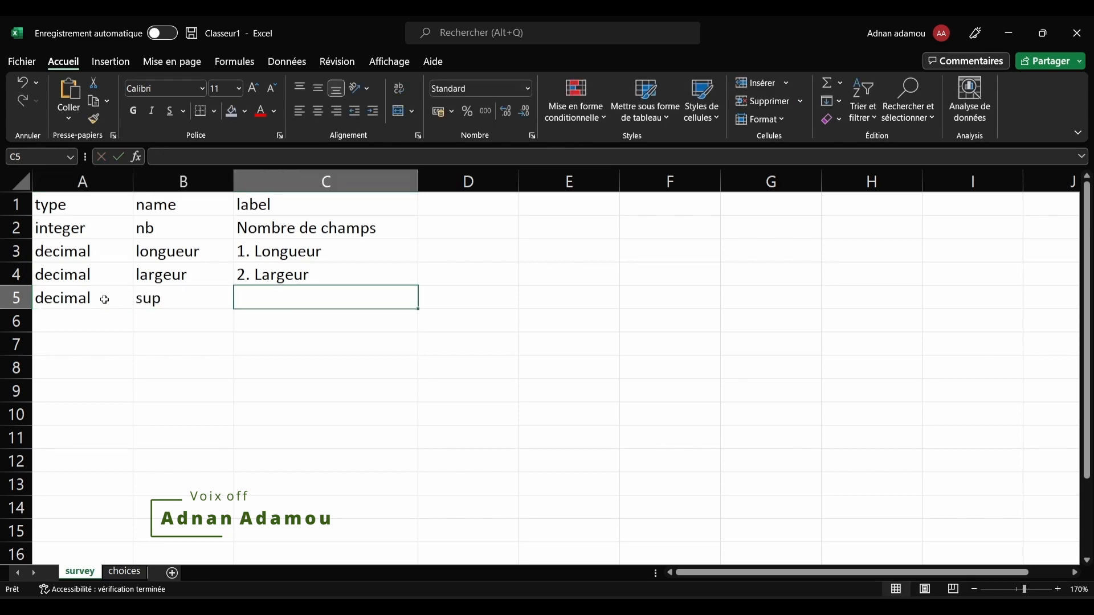
text(3)
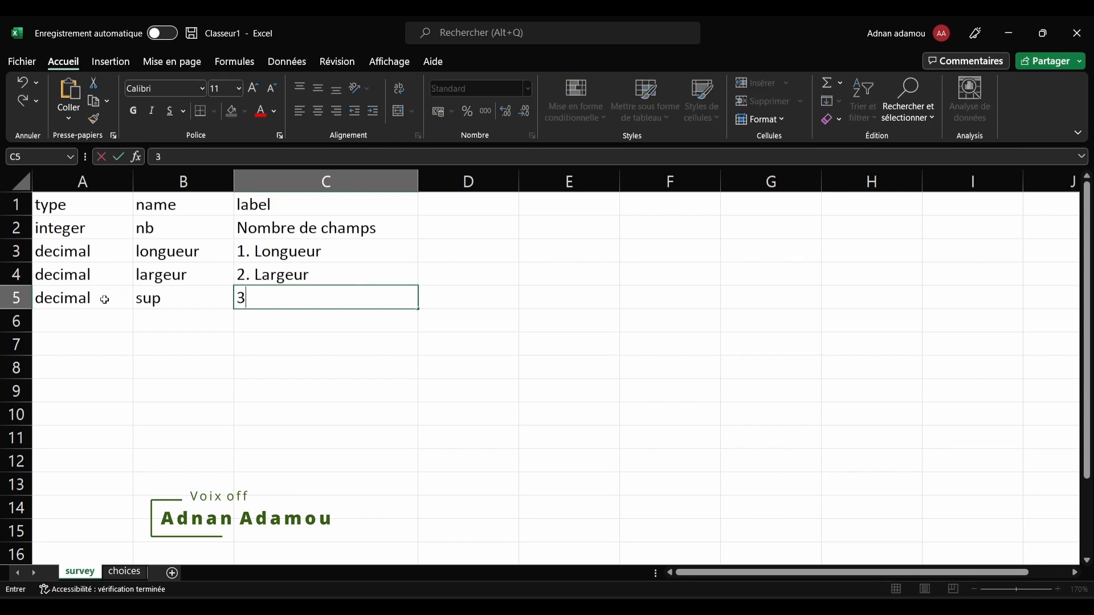
text(. Superficie)
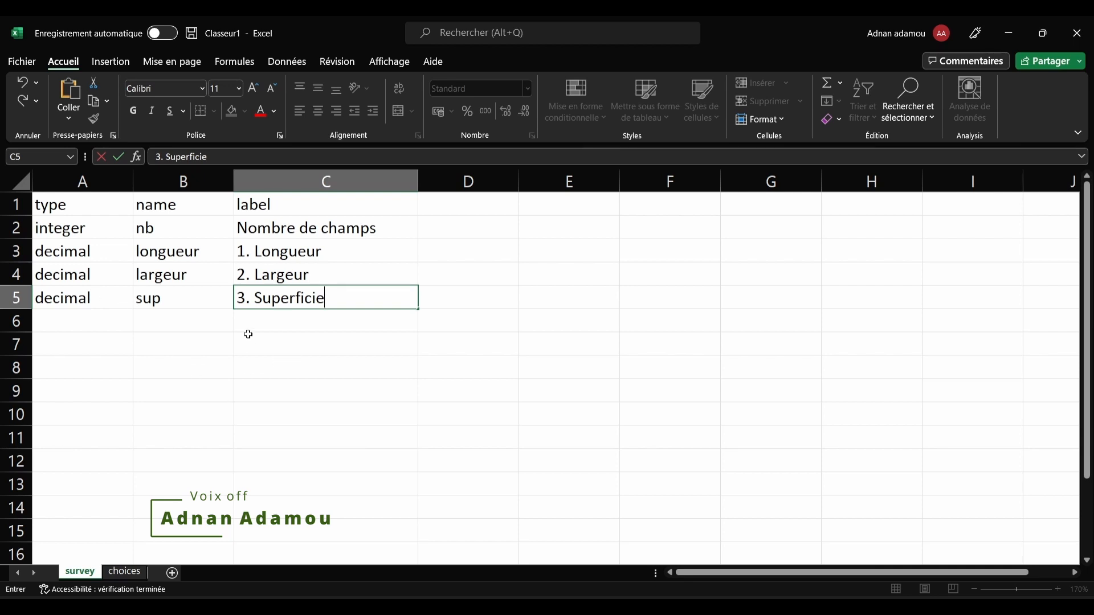
- Review the Nombre de champs question in row 2 against the three dimension questions in rows 3 to 5
mouse_move(60, 251)
mouse_down()
mouse_move(298, 311)
mouse_move(295, 297)
mouse_up()
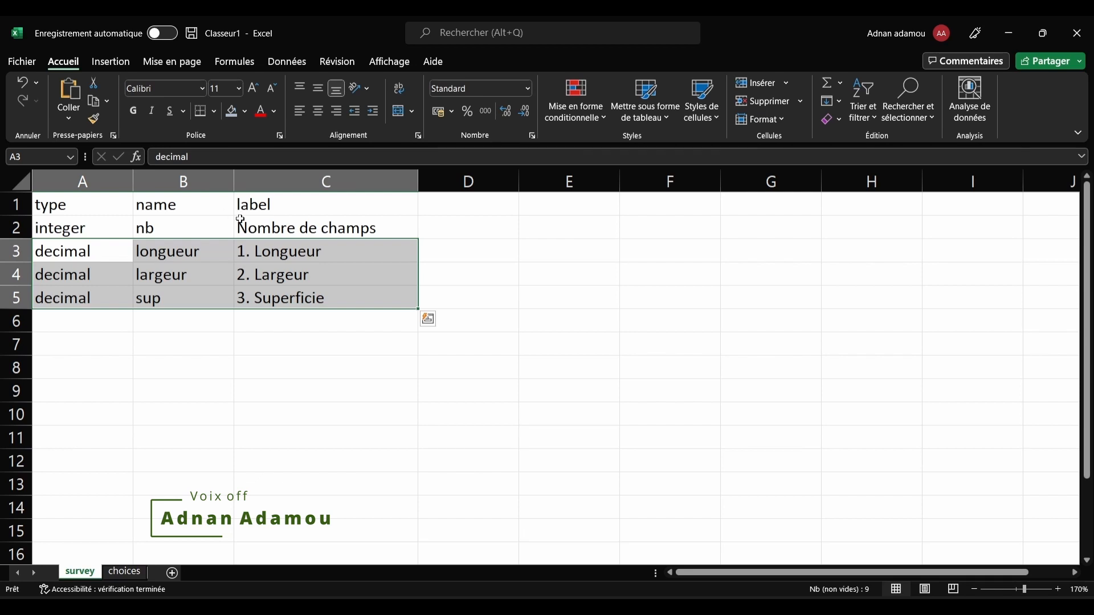
click(326, 229)
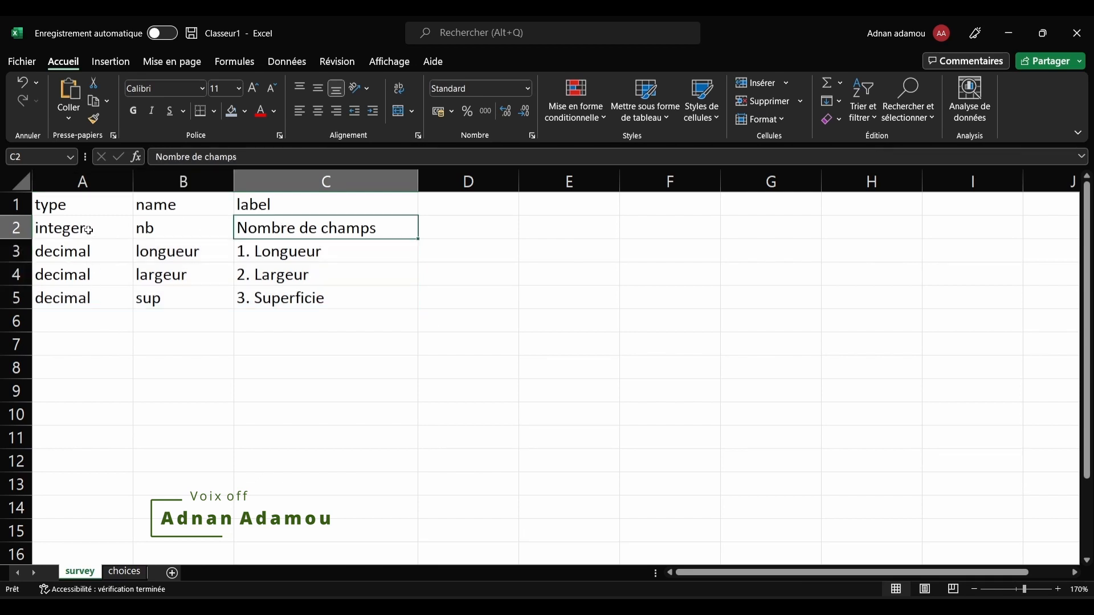
click(66, 251)
drag(66, 251, 295, 295)
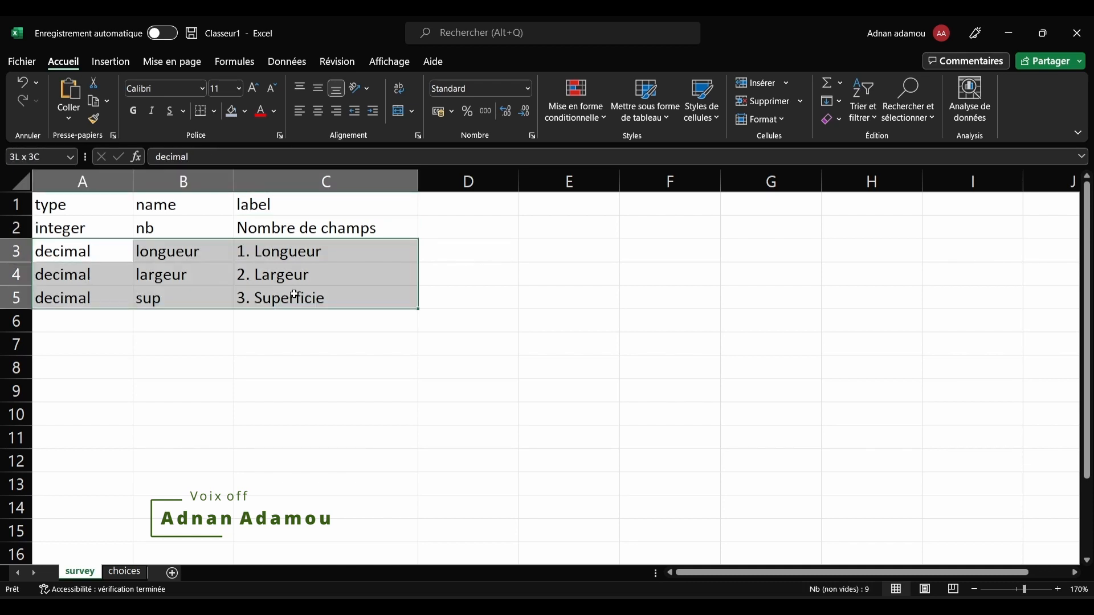
click(84, 231)
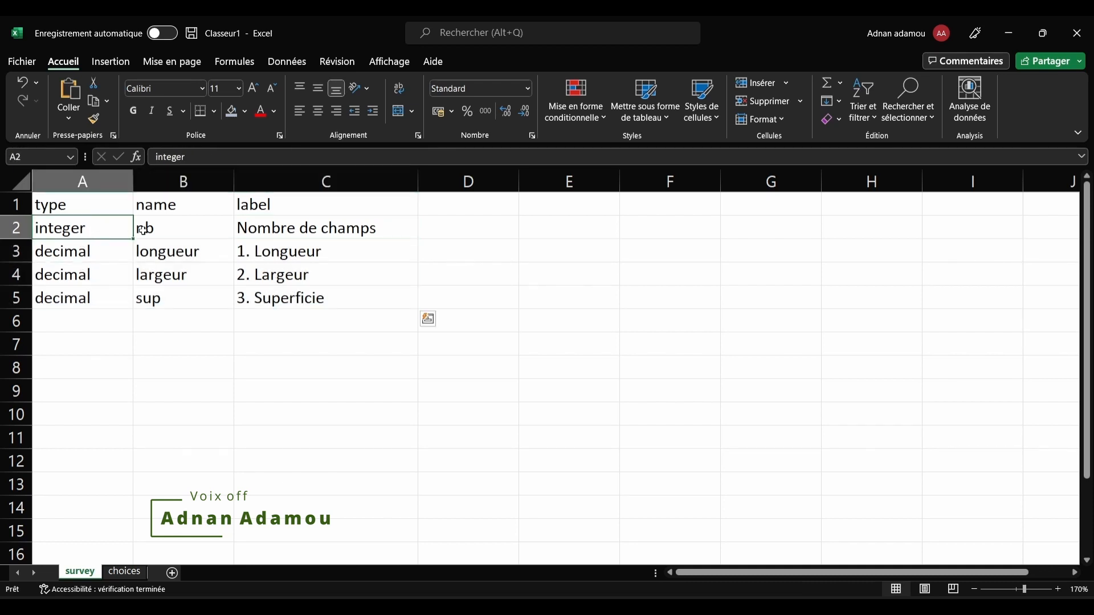
drag(143, 230, 303, 227)
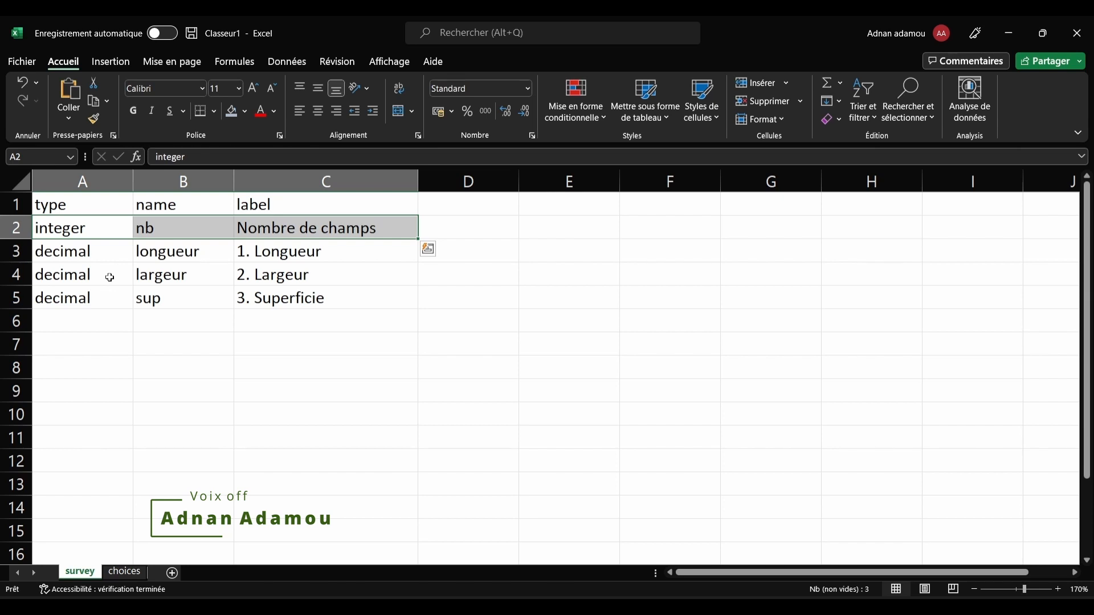
click(229, 281)
drag(77, 251, 297, 299)
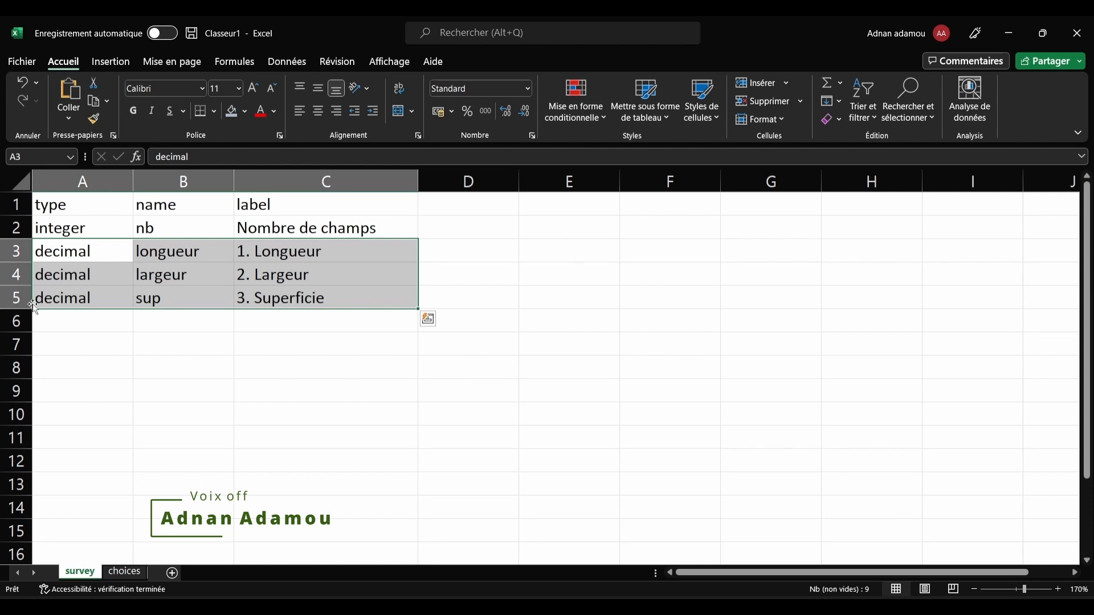
click(139, 278)
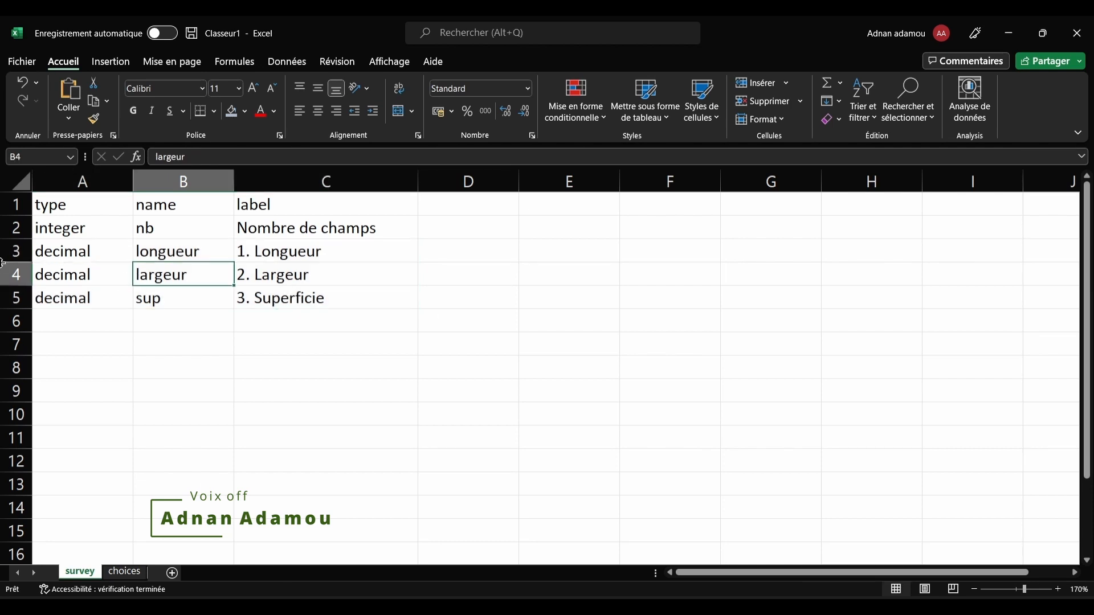
- Insert an empty row above the longueur question on the survey sheet
click(8, 252)
right_click(13, 256)
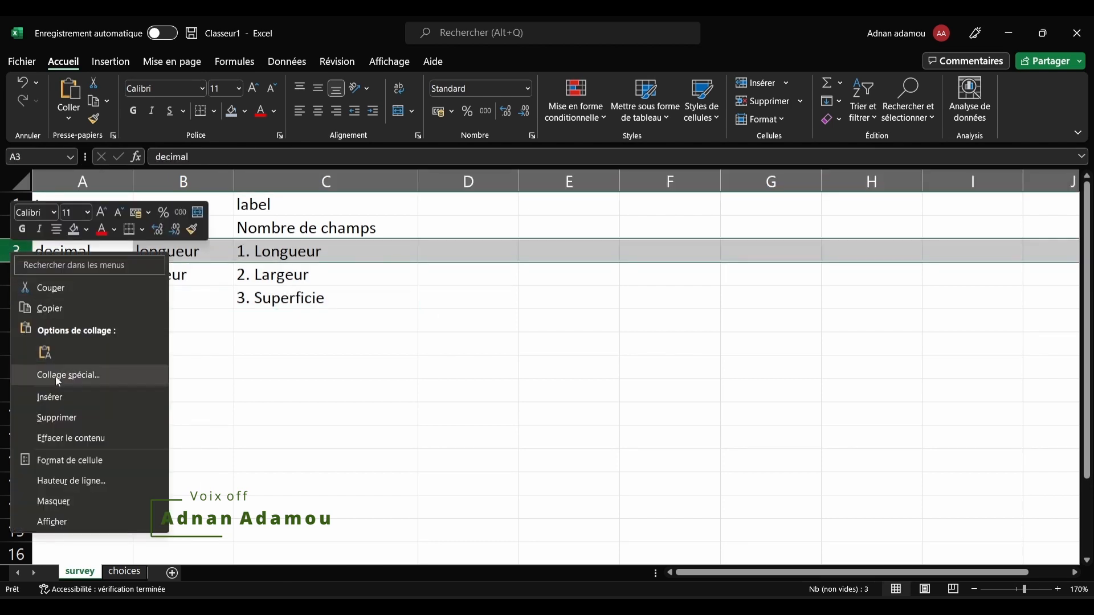
click(57, 397)
- Fill the empty row 3 with type begin repeat, name dimensions and label Dimensions du champs
click(94, 251)
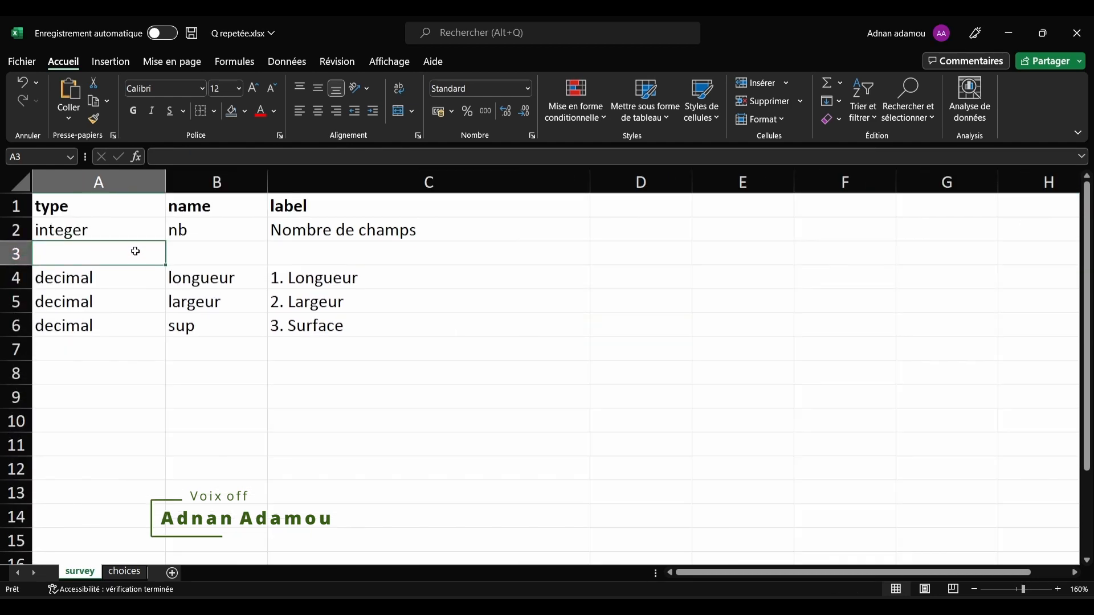
text(begin)
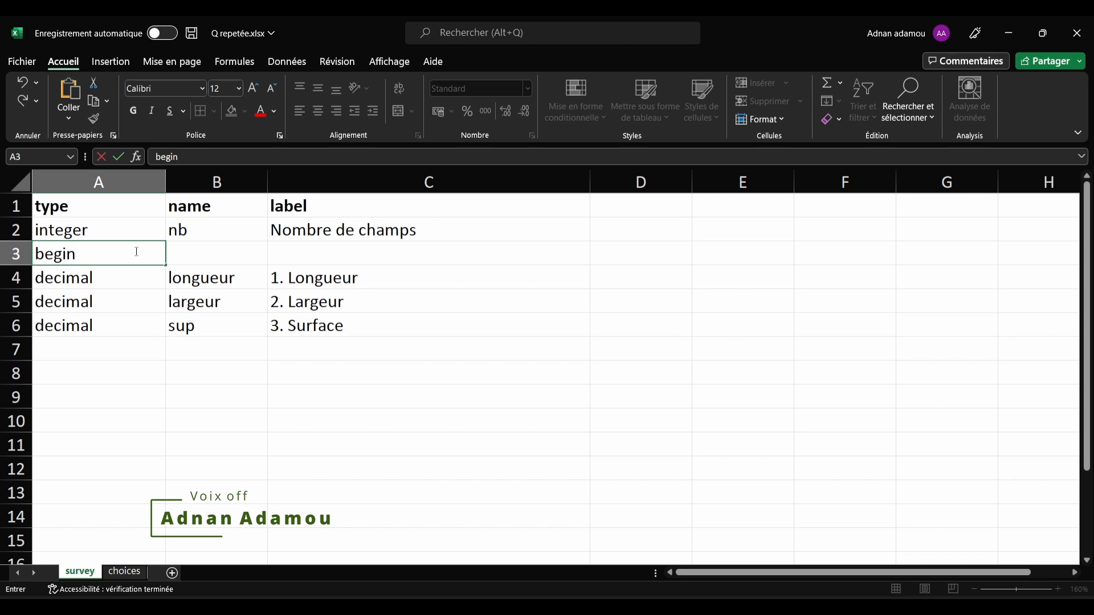
text( repeat)
key(Tab)
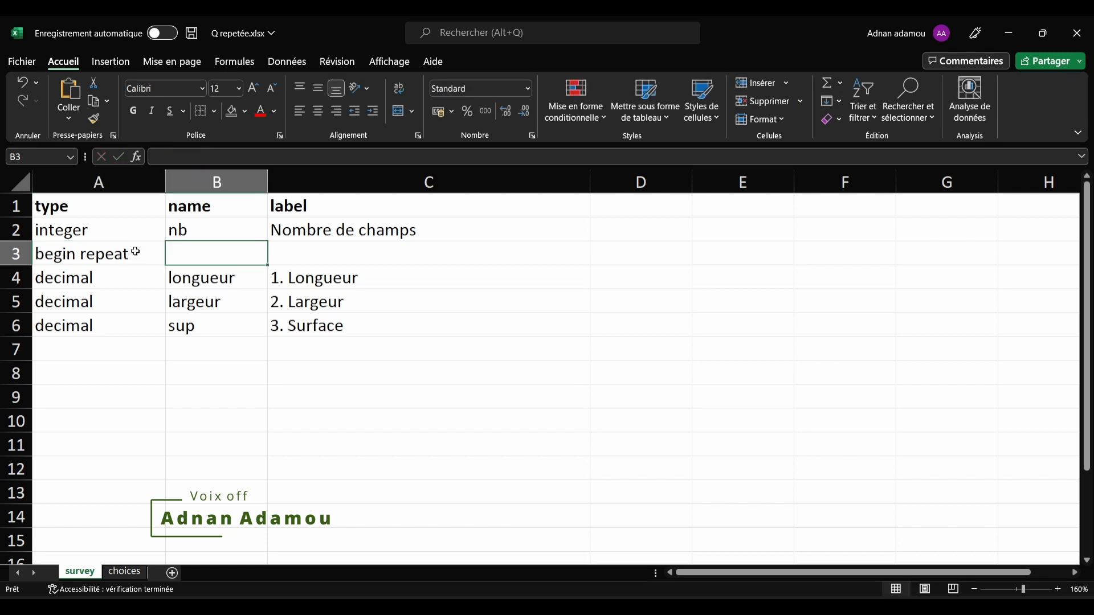
text(dime)
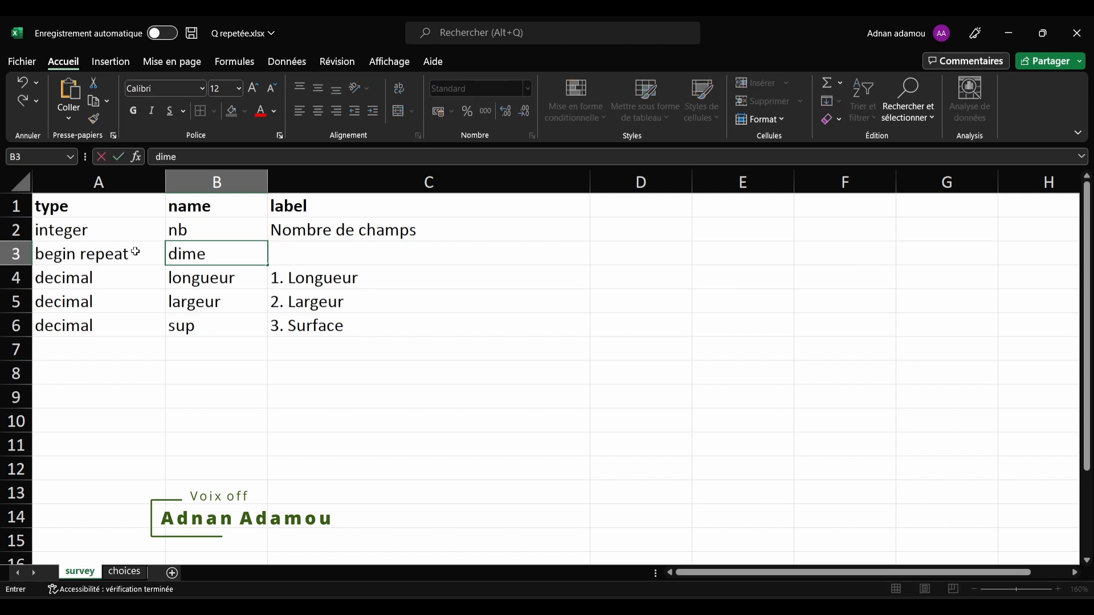
text(nsions)
key(Tab)
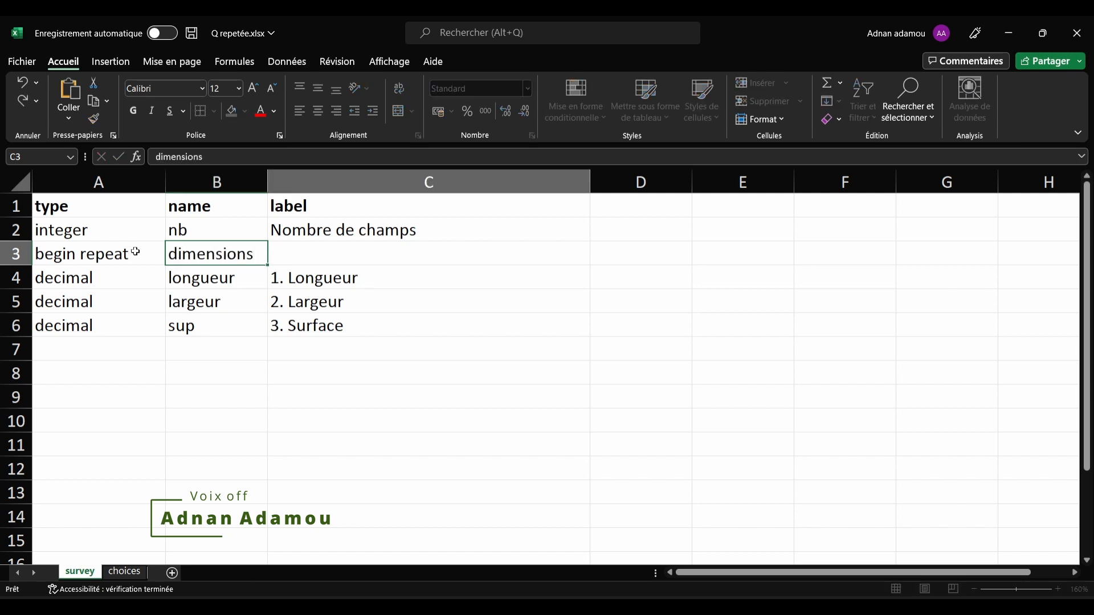
text(Dime)
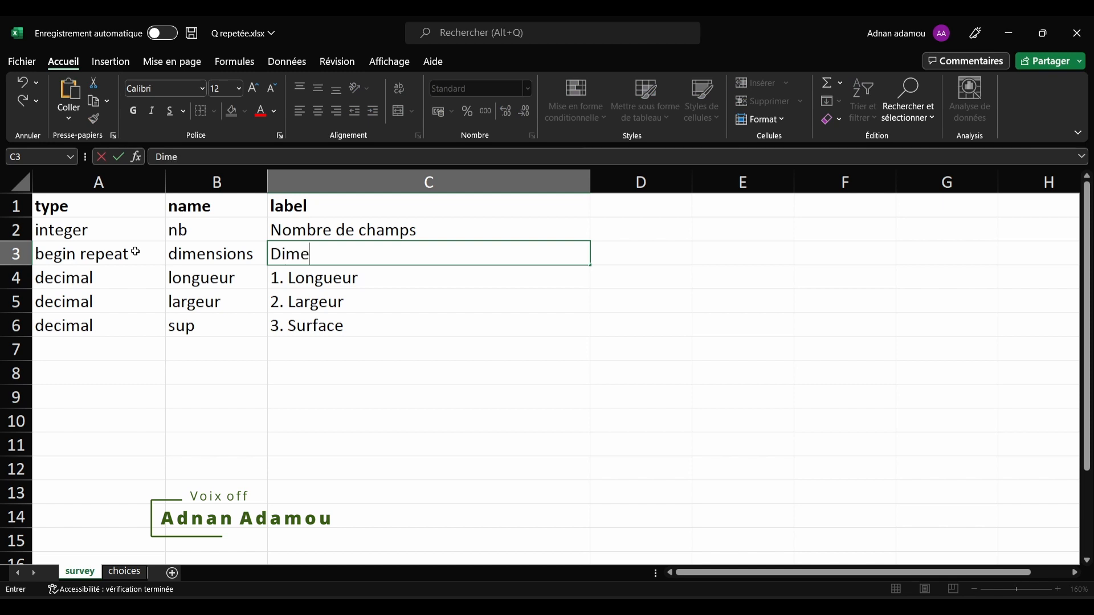
text(nsions du champ)
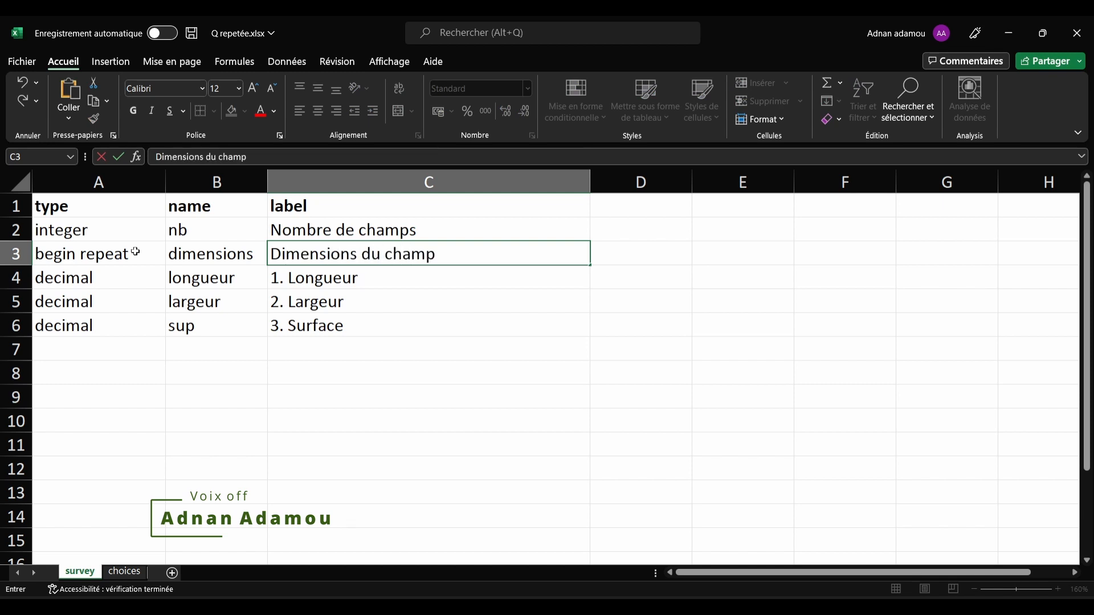
text(s)
- Close the repeat group by entering the type end repeat in cell A7
click(88, 351)
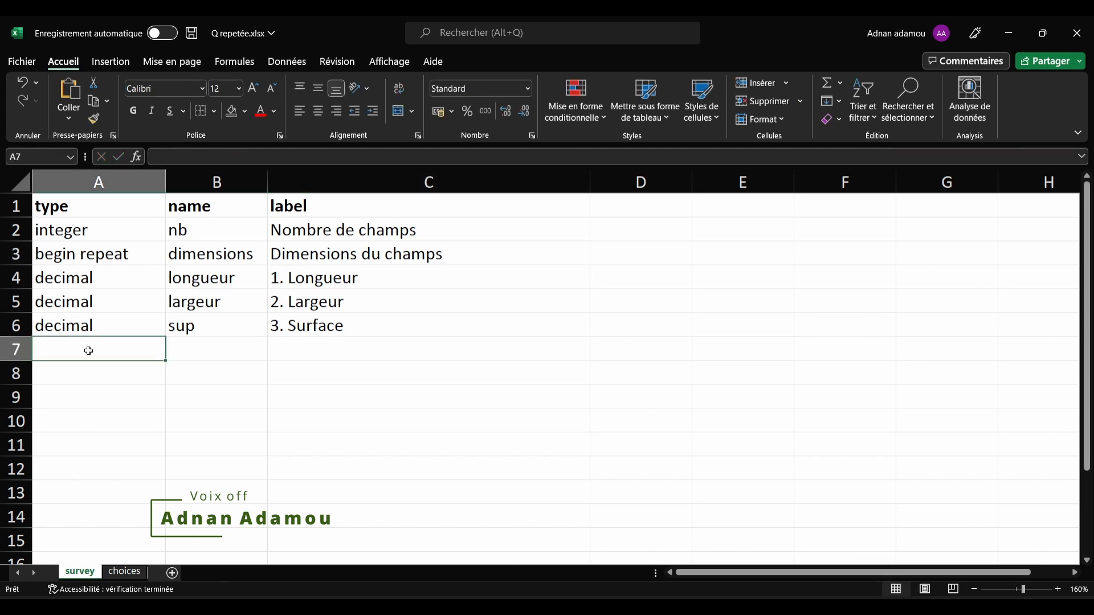
text(end)
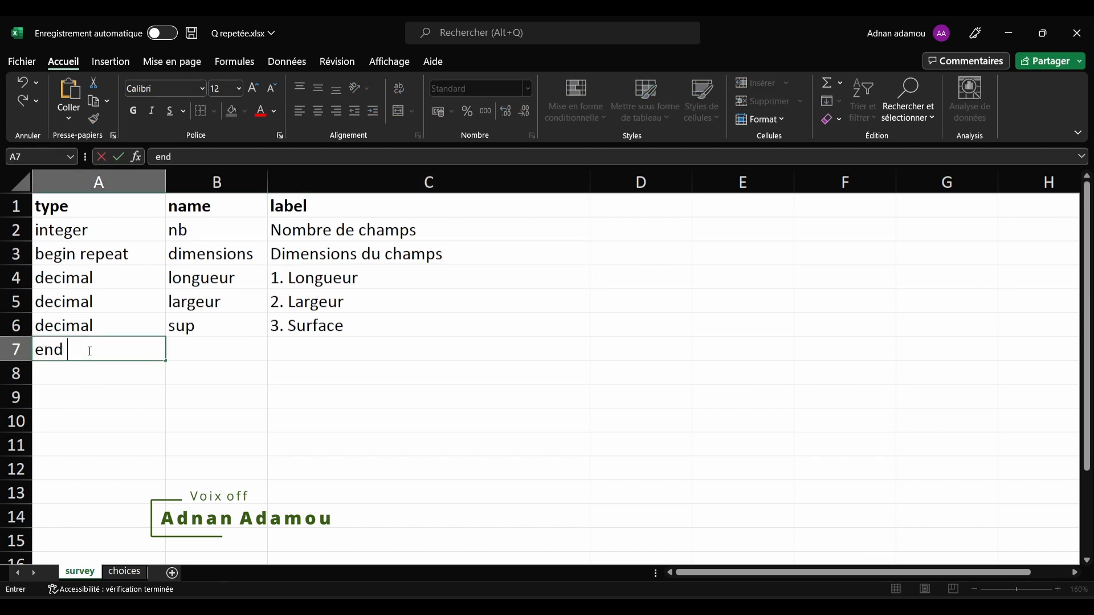
text( repeat)
click(197, 350)
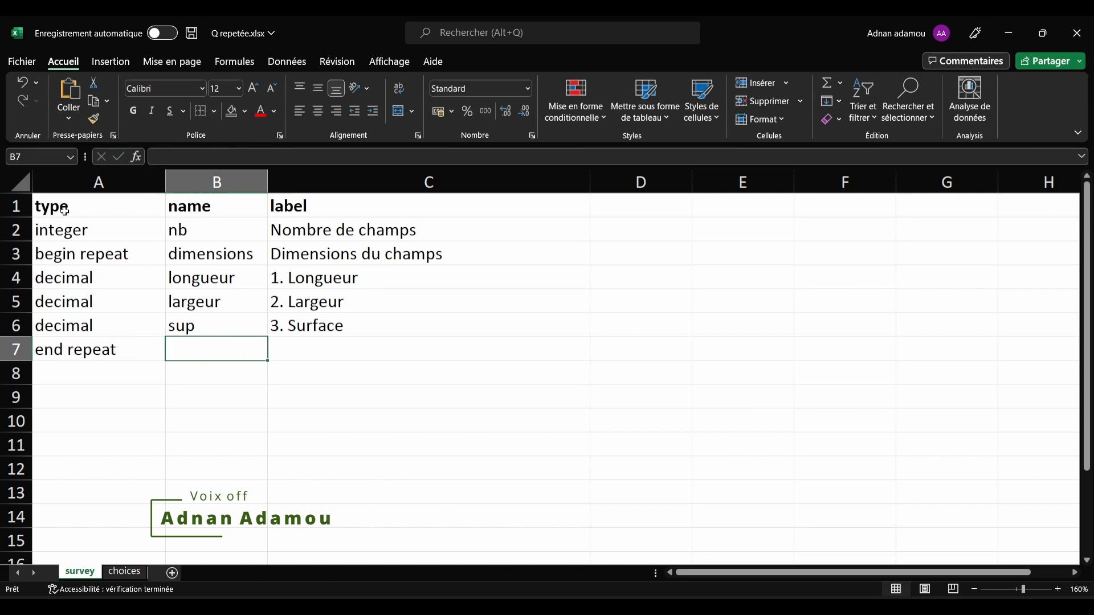
- Apply all borders to the survey table in cells A1 to C7
drag(57, 207, 344, 348)
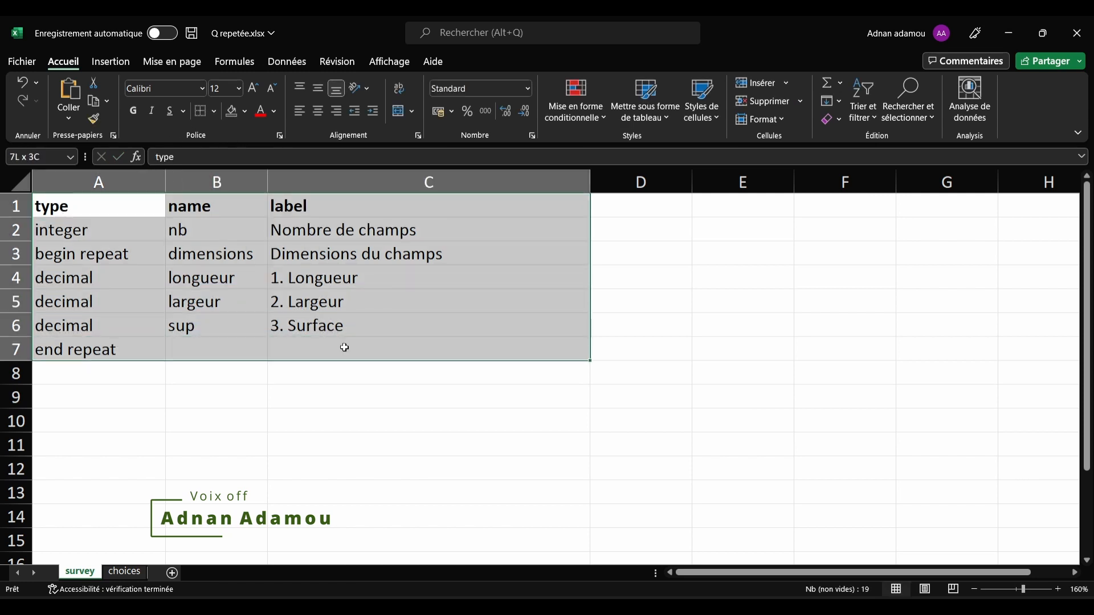
click(215, 116)
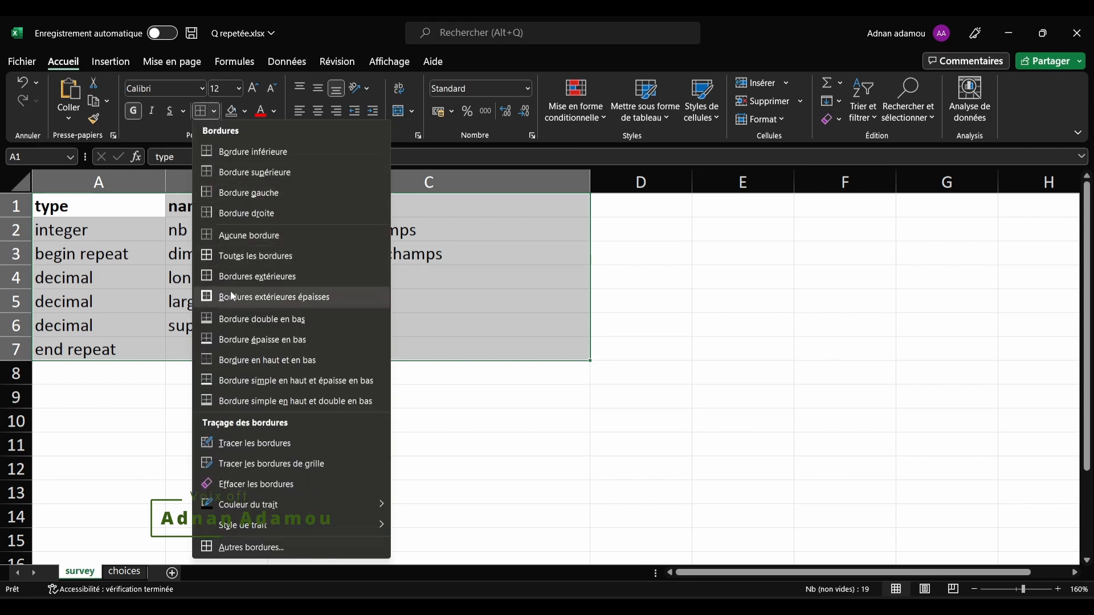
click(233, 255)
- Fill the header cells type, name and label in row 1 with light blue
drag(103, 207, 365, 207)
click(244, 111)
click(289, 169)
- Format the begin repeat and end repeat rows, columns A to C, with a light orange fill and bold text
drag(103, 254, 365, 254)
click(245, 111)
click(356, 179)
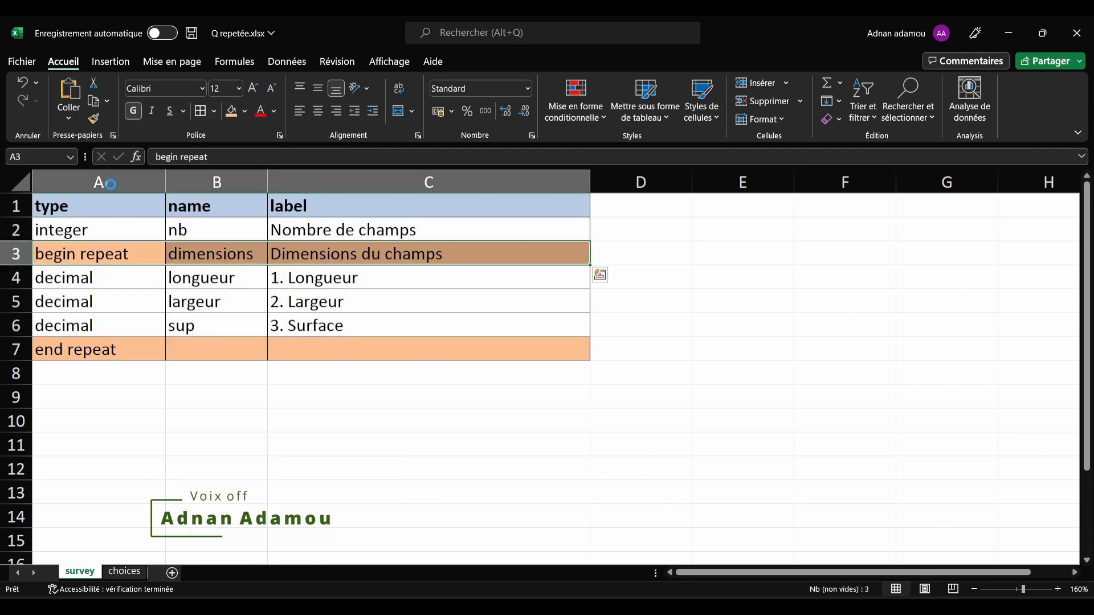
click(133, 111)
drag(104, 229, 363, 230)
drag(103, 278, 341, 326)
click(80, 255)
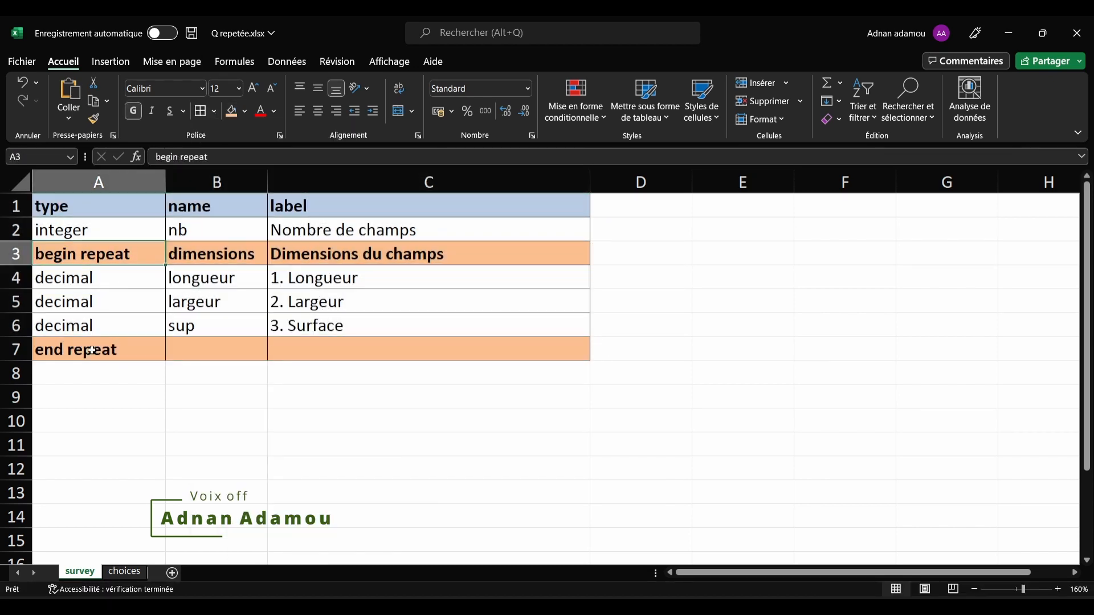
click(92, 350)
click(316, 325)
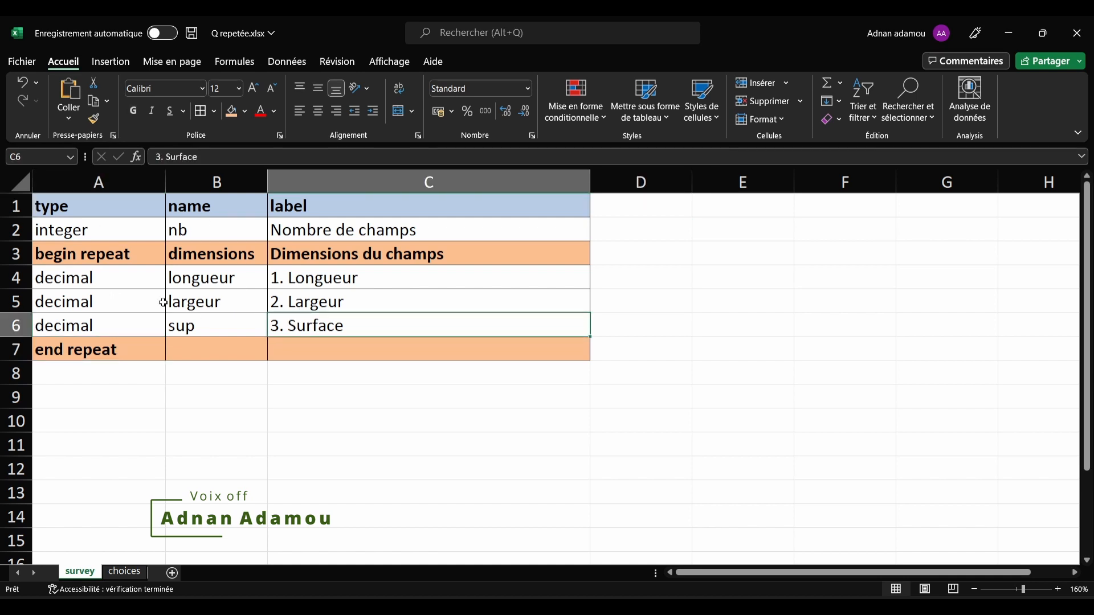
click(103, 349)
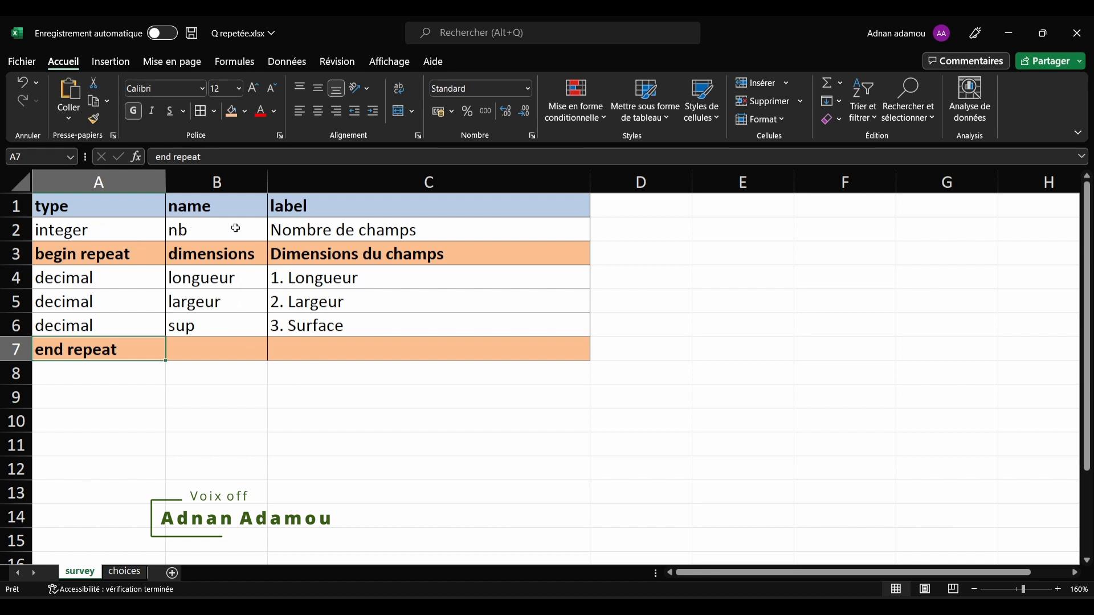
- Add the column header repeat_count in cell D1 of the survey sheet
click(629, 204)
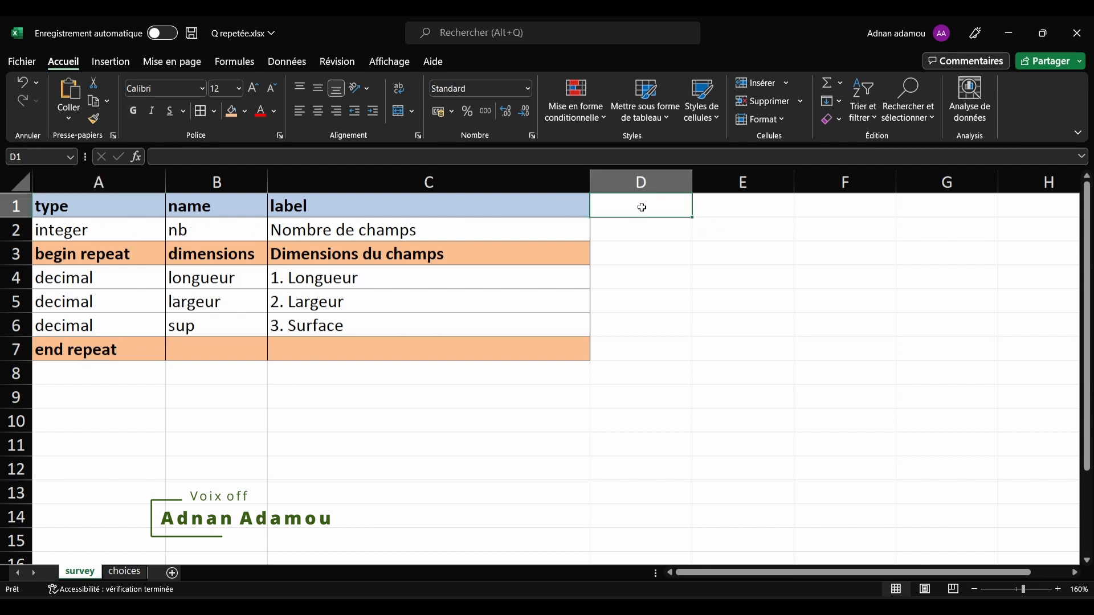
text(repeat_count)
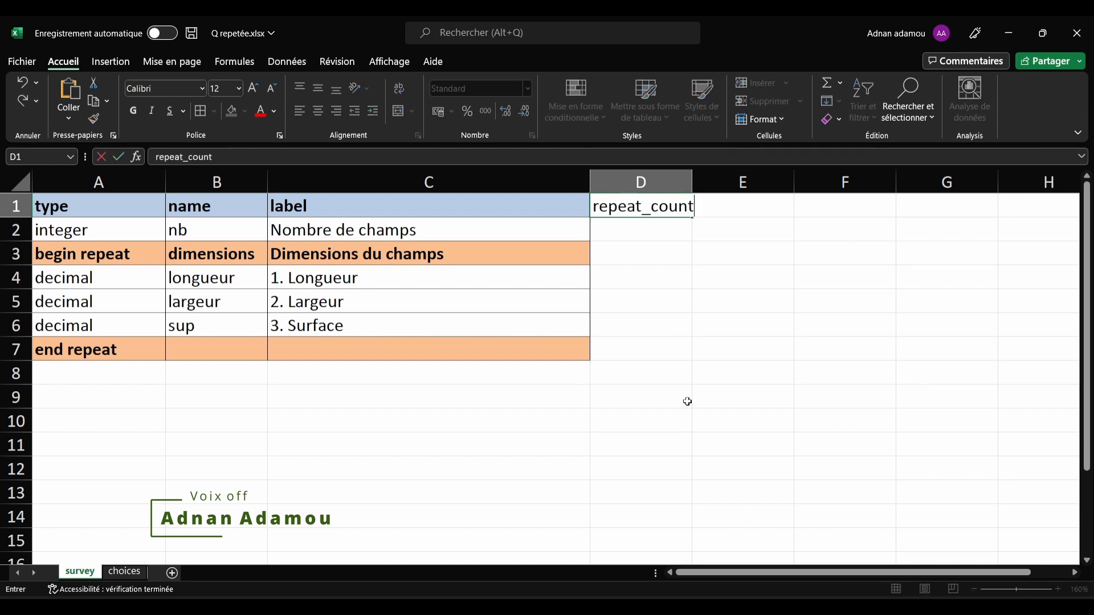
click(664, 316)
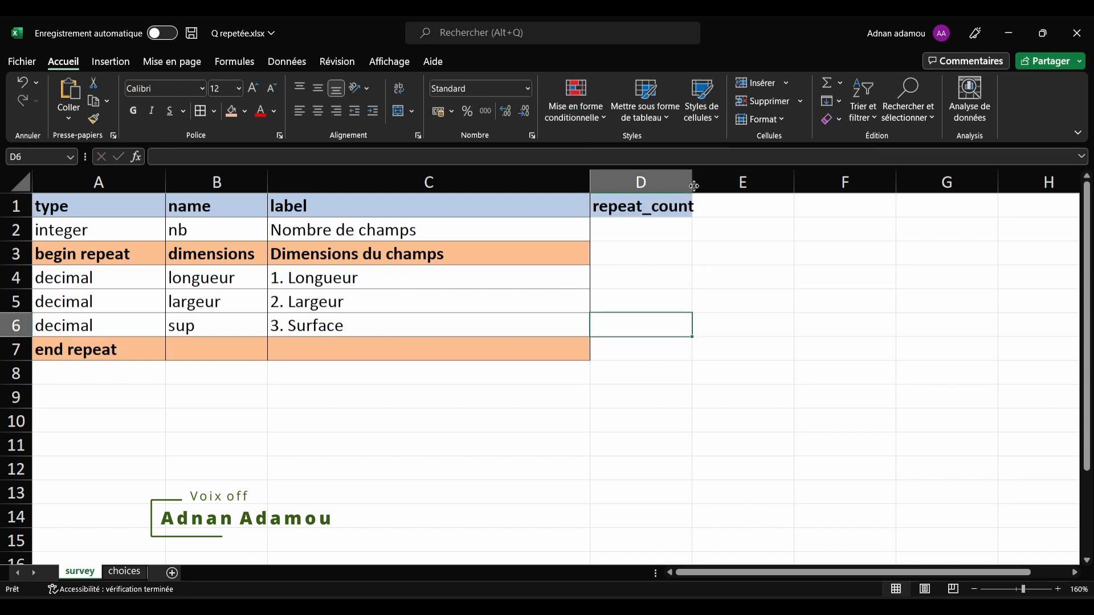
- Widen column D to fit the repeat_count header and apply all borders to cells D2 to D7
drag(692, 182, 706, 182)
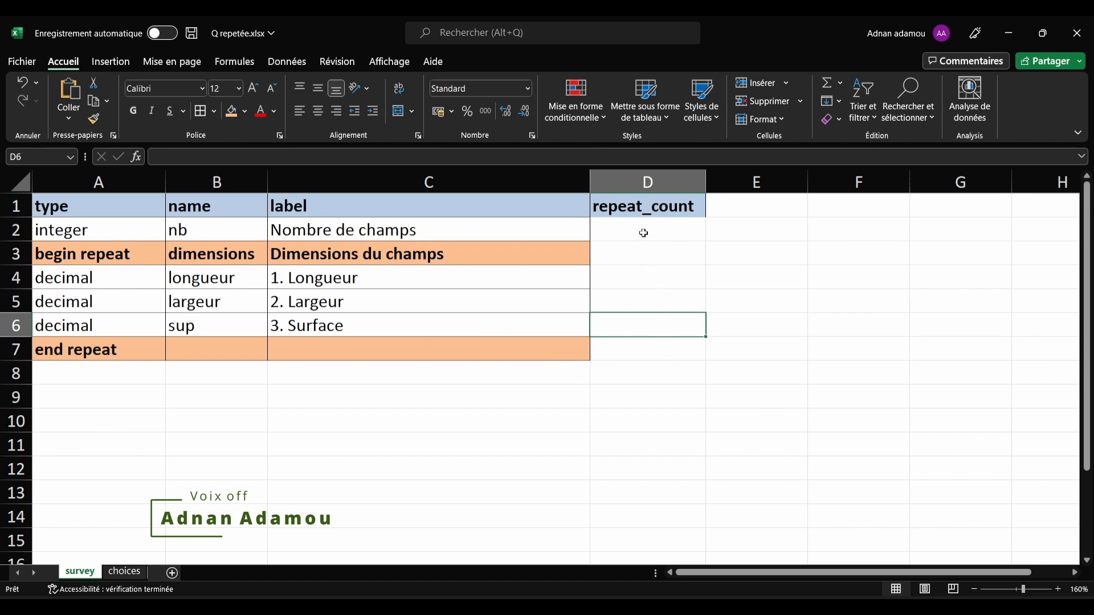
drag(644, 233, 642, 348)
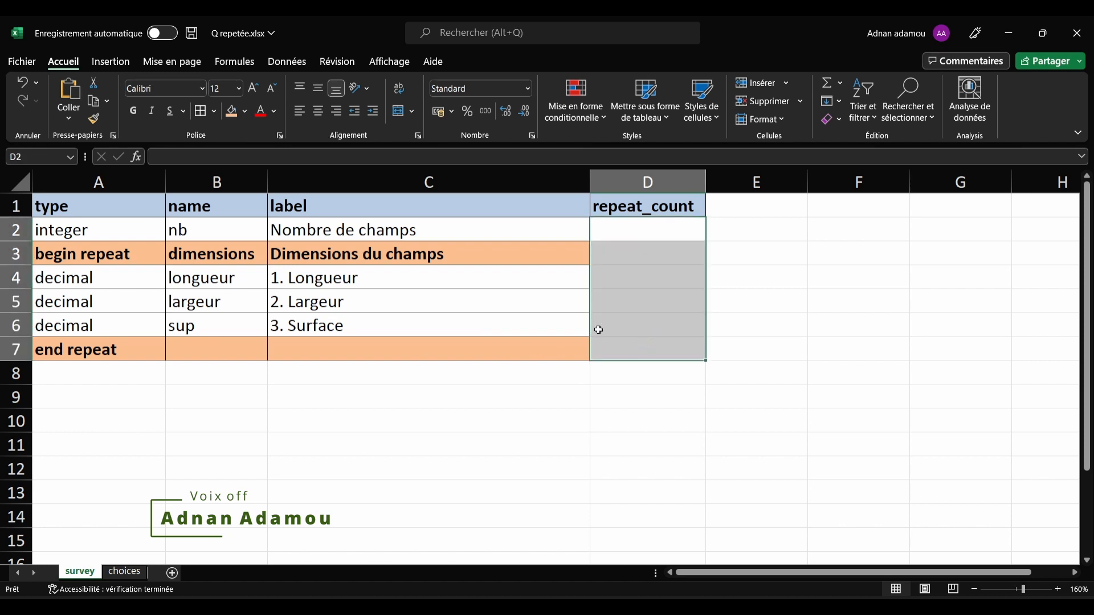
click(200, 112)
- Enter a fixed repeat_count of 3 in the begin repeat row, cell D3
click(629, 256)
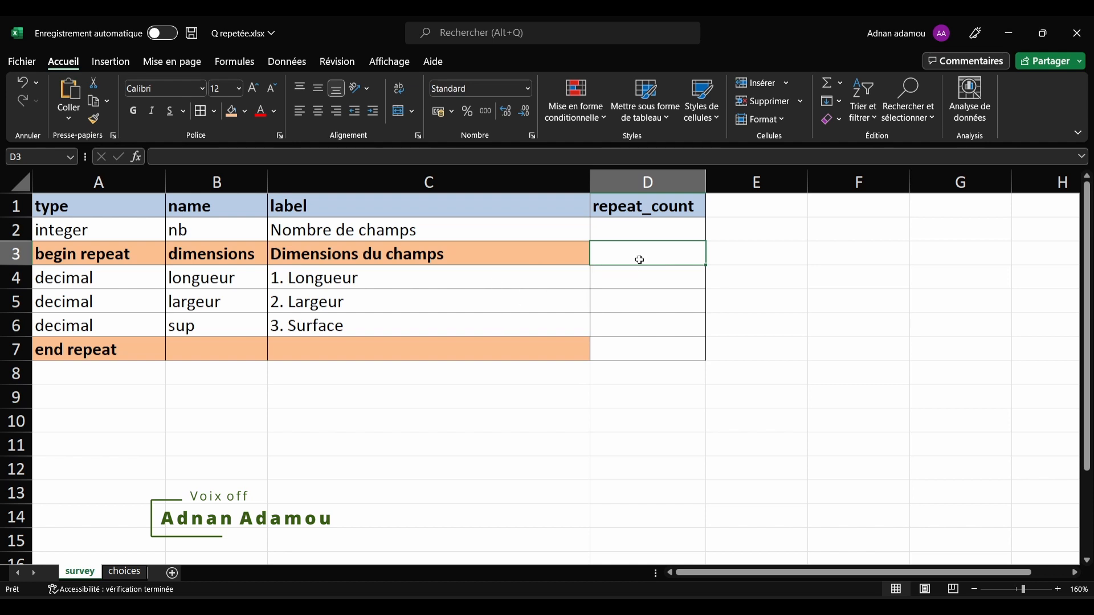
text(3)
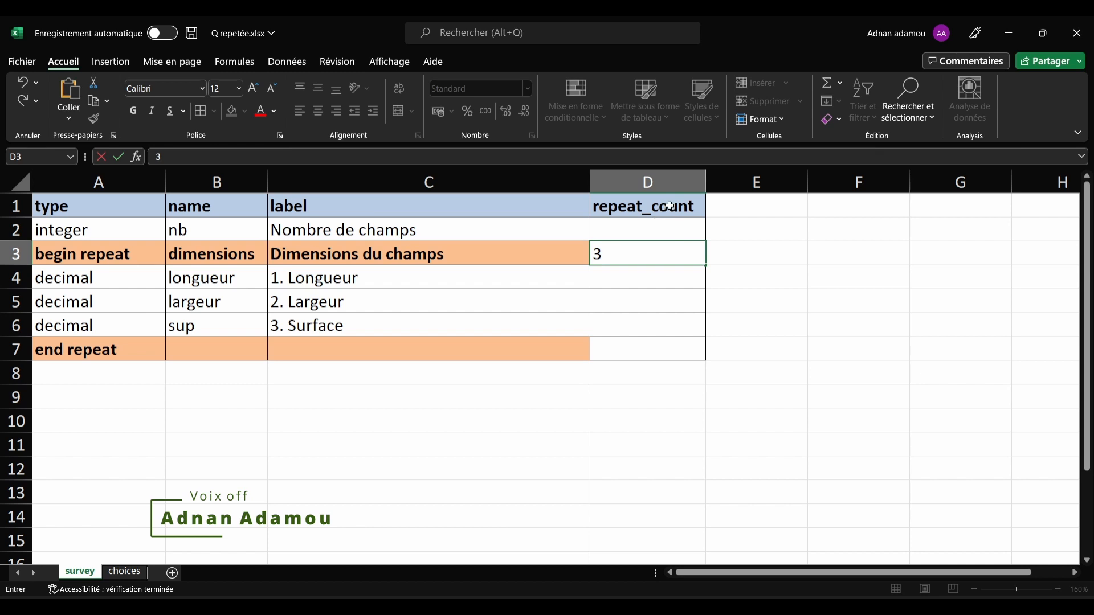
click(16, 255)
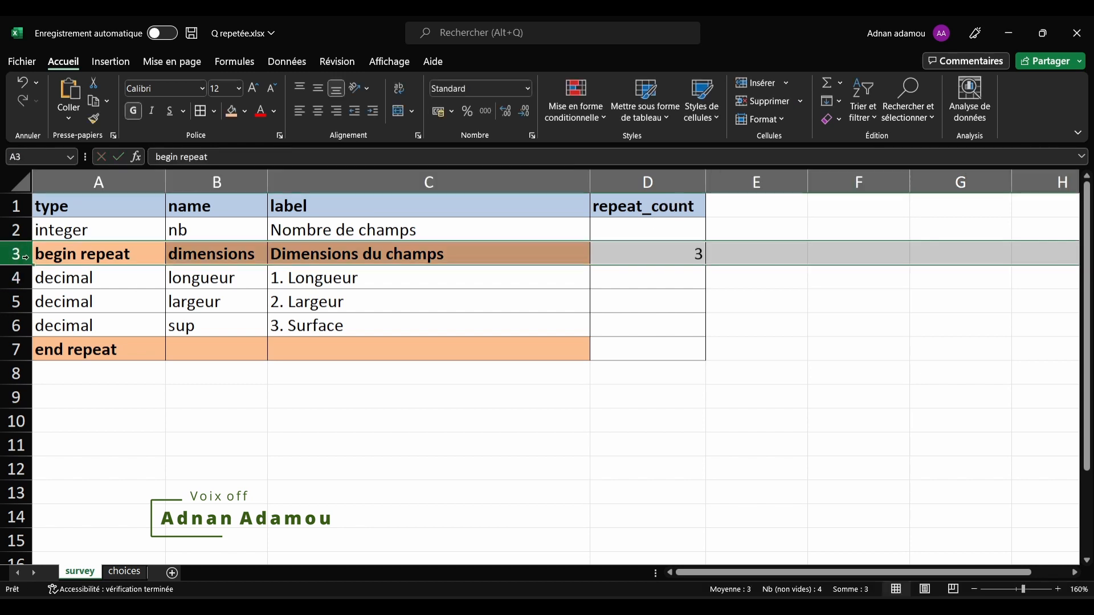
- Change the fixed repeat_count of the begin repeat row to 2
click(681, 255)
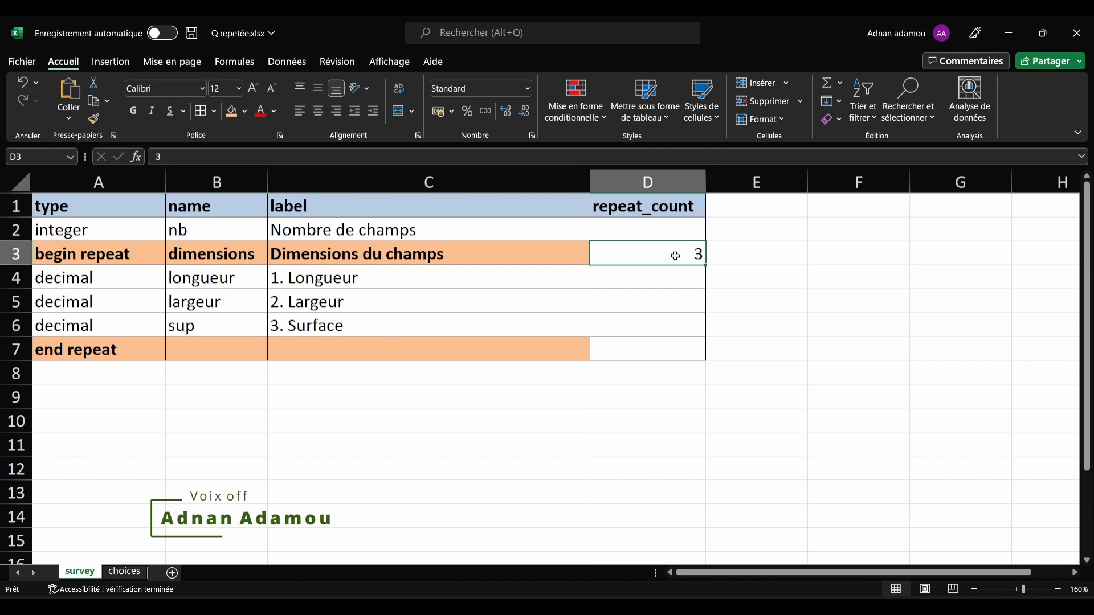
text(2)
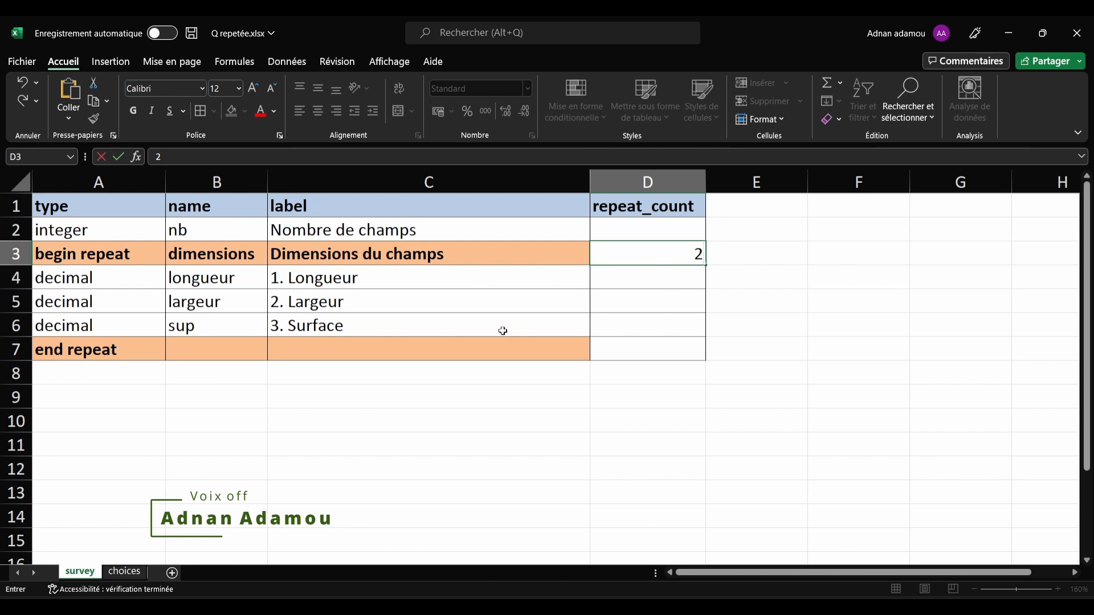
key(Return)
click(656, 258)
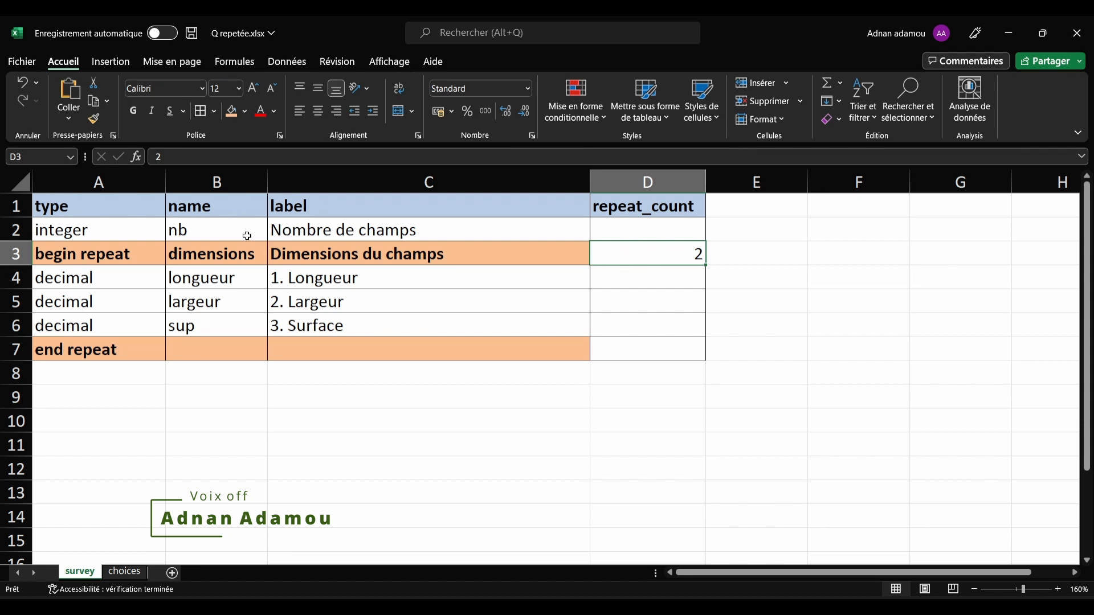
- Set the begin repeat row's repeat_count in cell D3 to ${nb}, referencing the Nombre de champs question
click(227, 229)
click(339, 231)
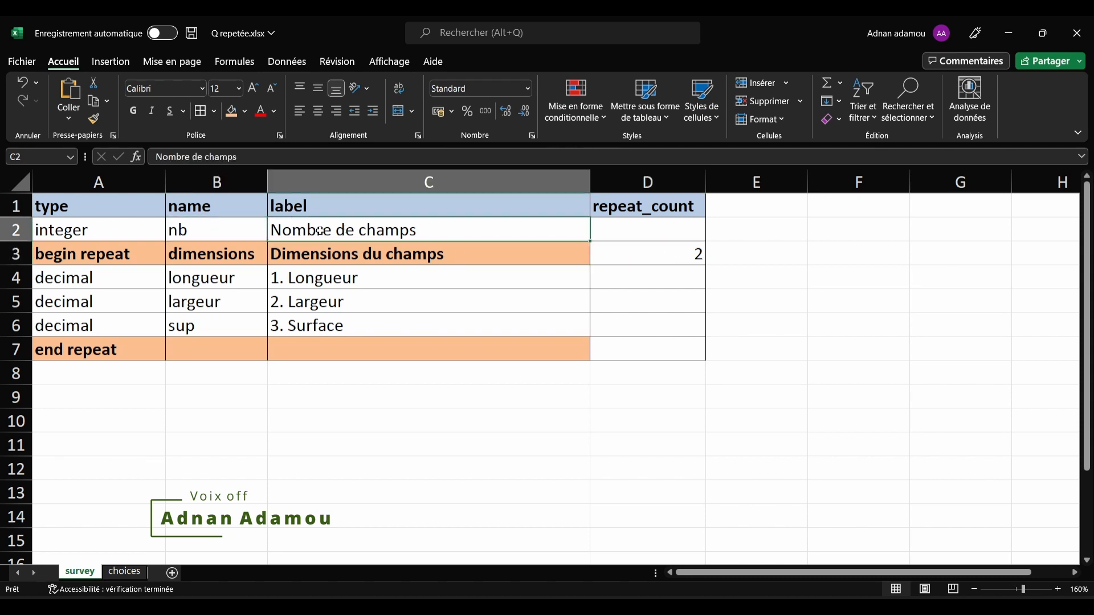
click(633, 256)
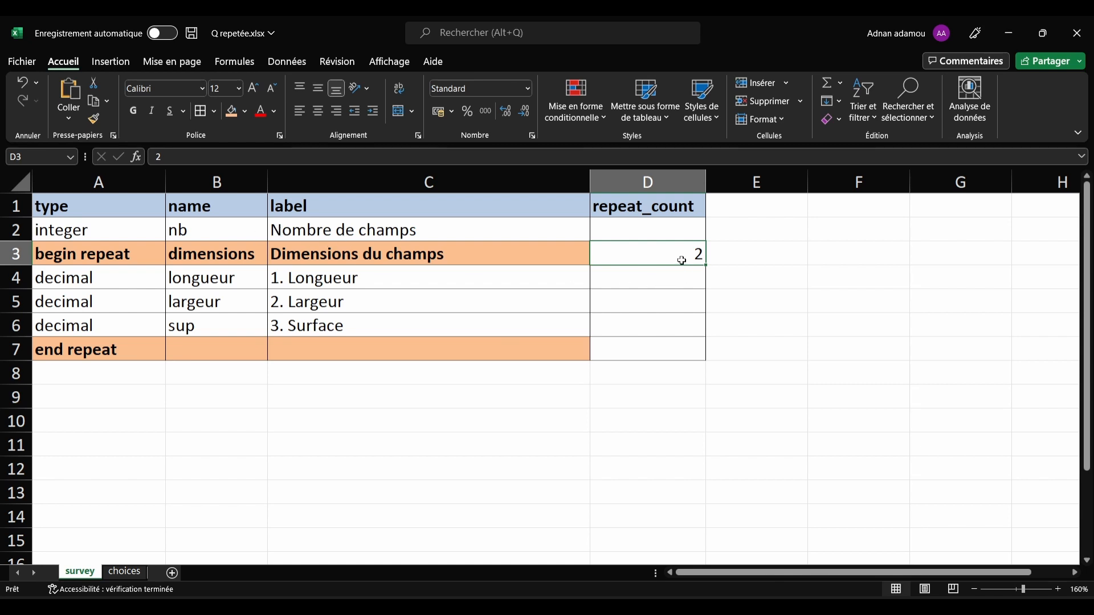
key(BackSpace)
text($)
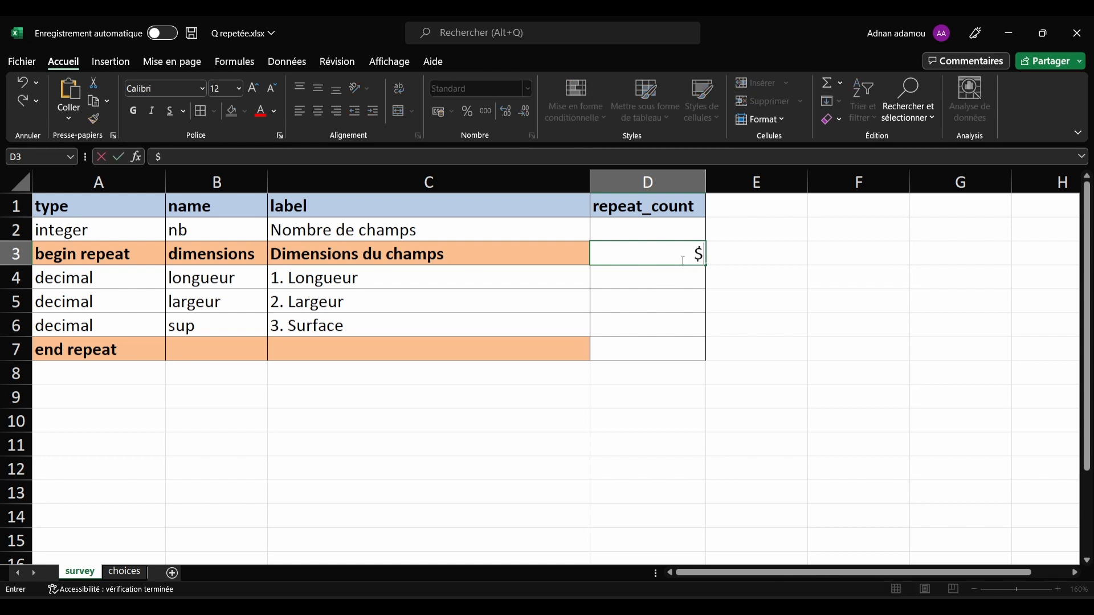
text({)
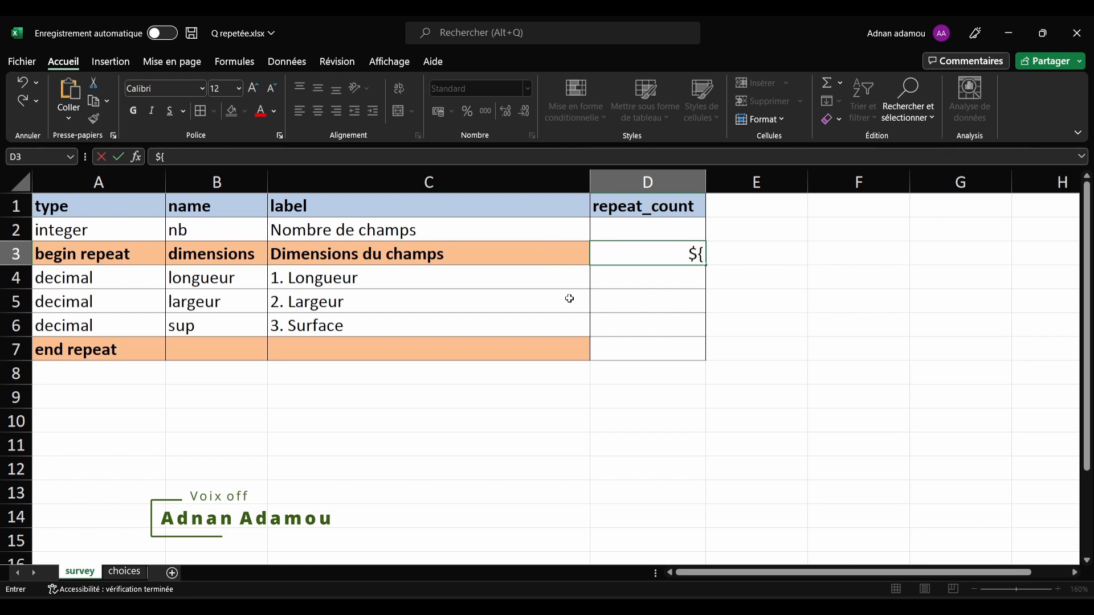
text(nb})
click(626, 285)
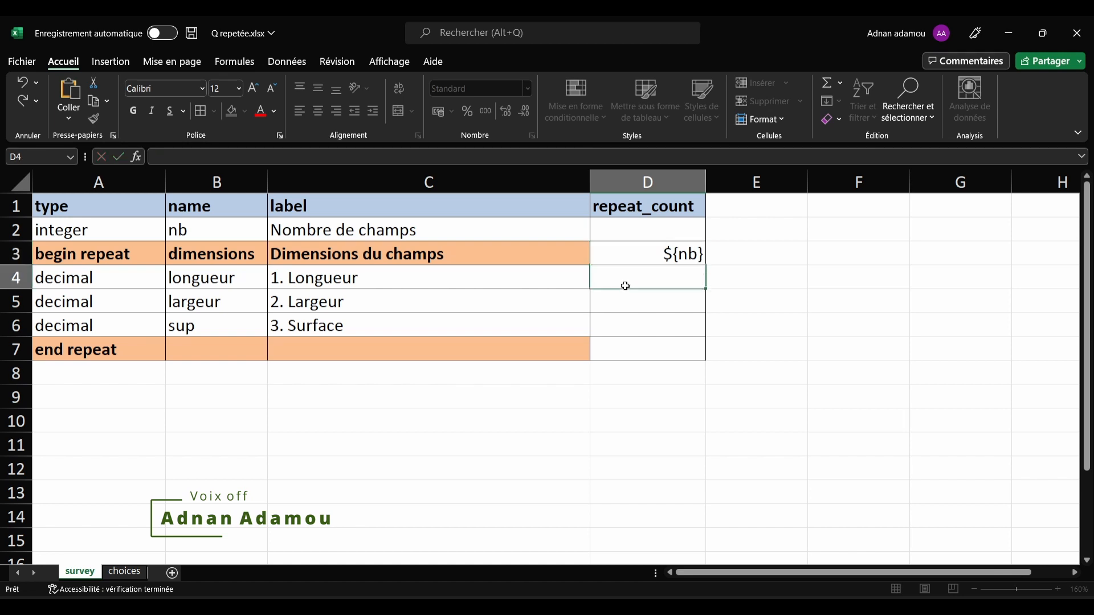
- Examine how the reference in cell D3 matches the integer question's name and applies to the begin repeat row
click(638, 255)
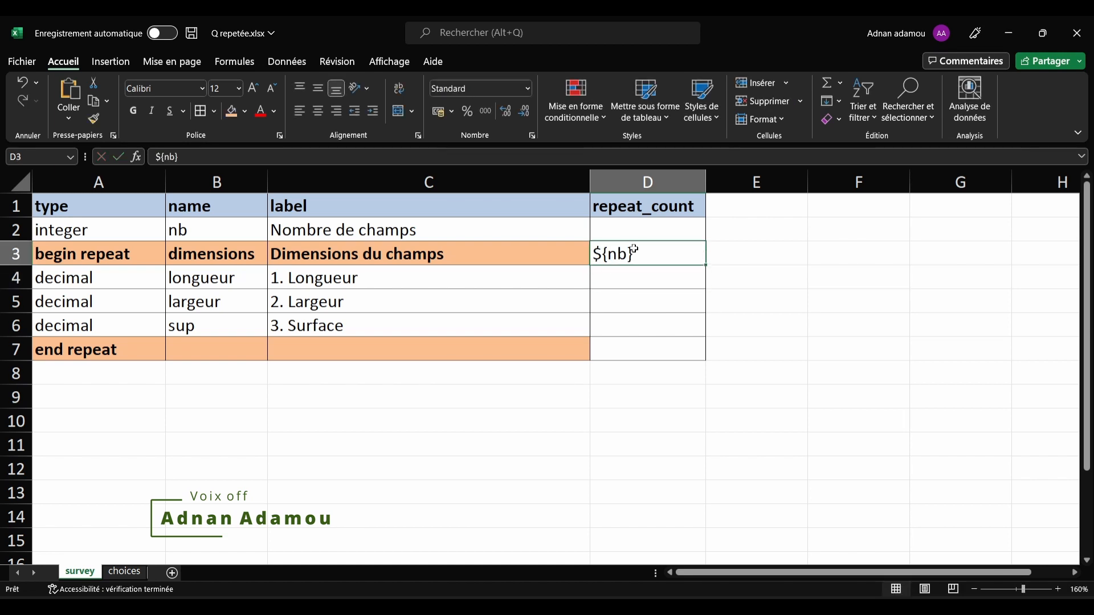
click(233, 225)
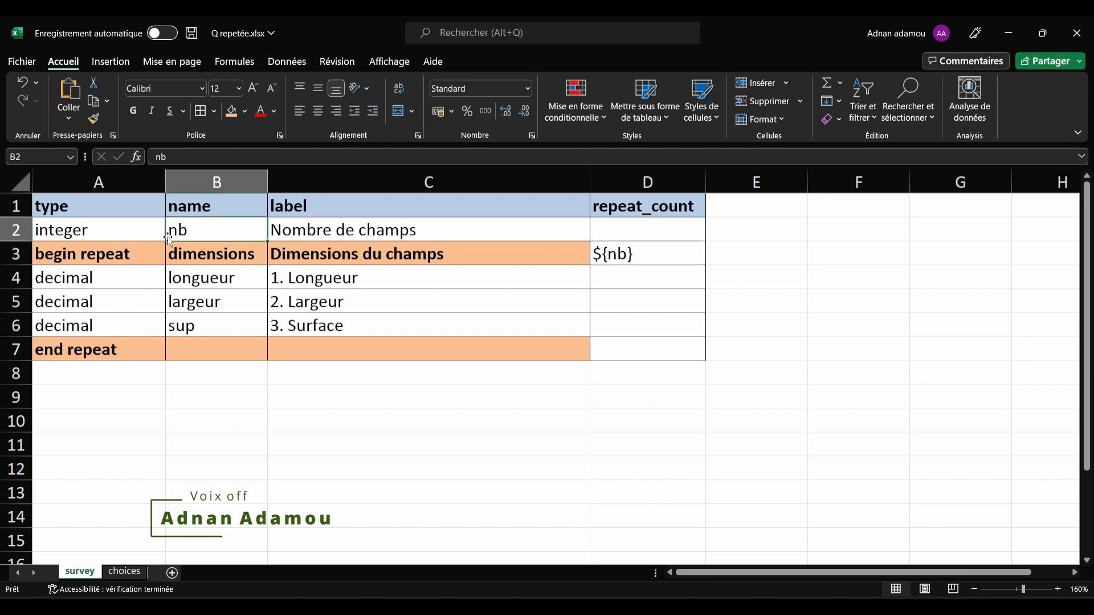
click(135, 231)
click(231, 231)
click(628, 255)
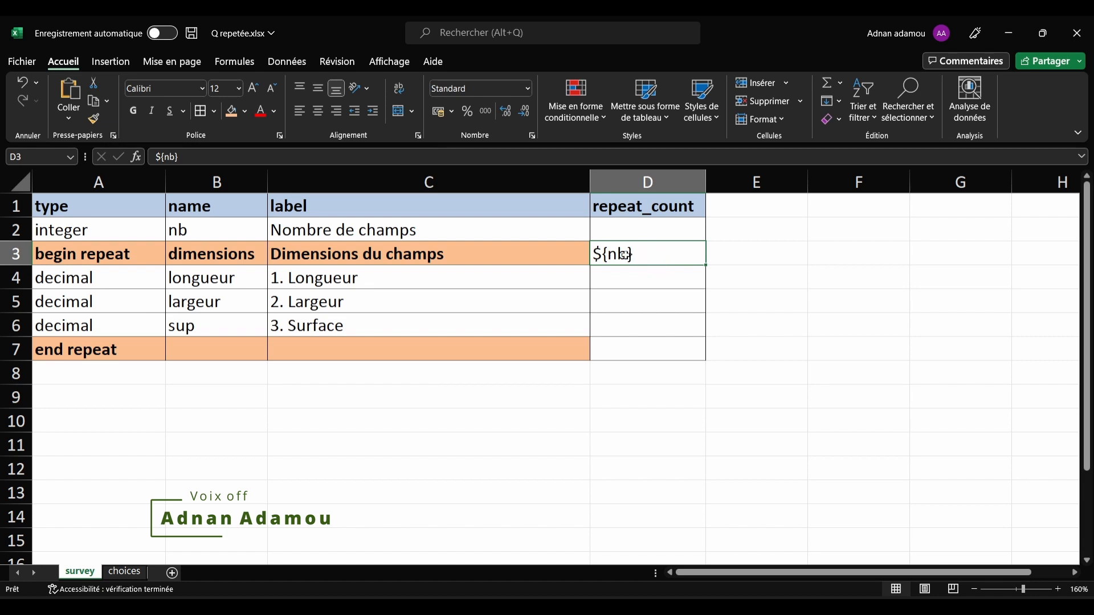
click(193, 230)
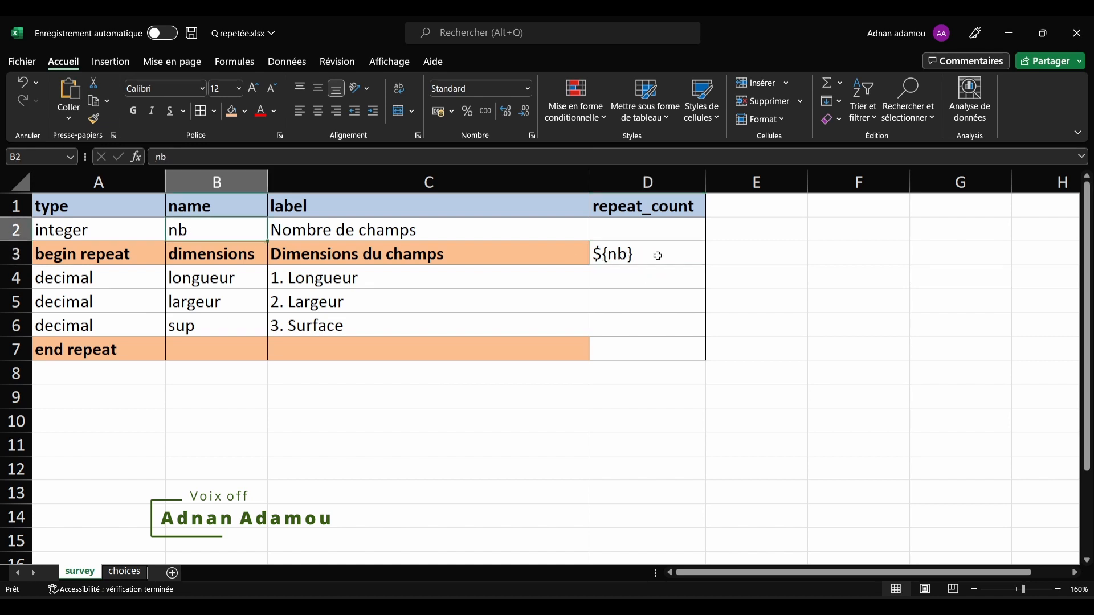
click(658, 256)
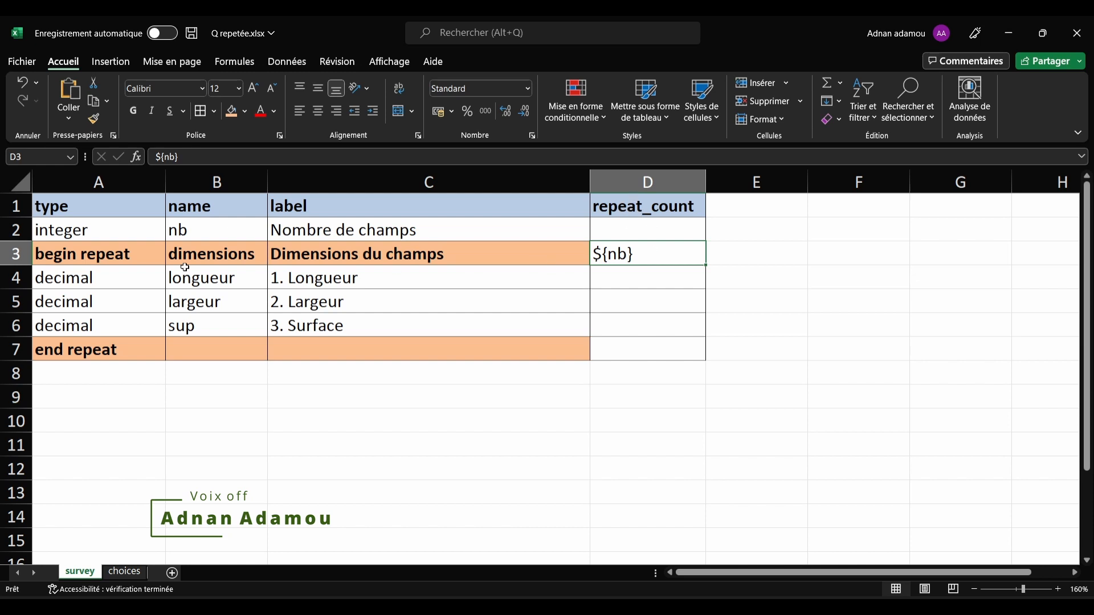
click(16, 254)
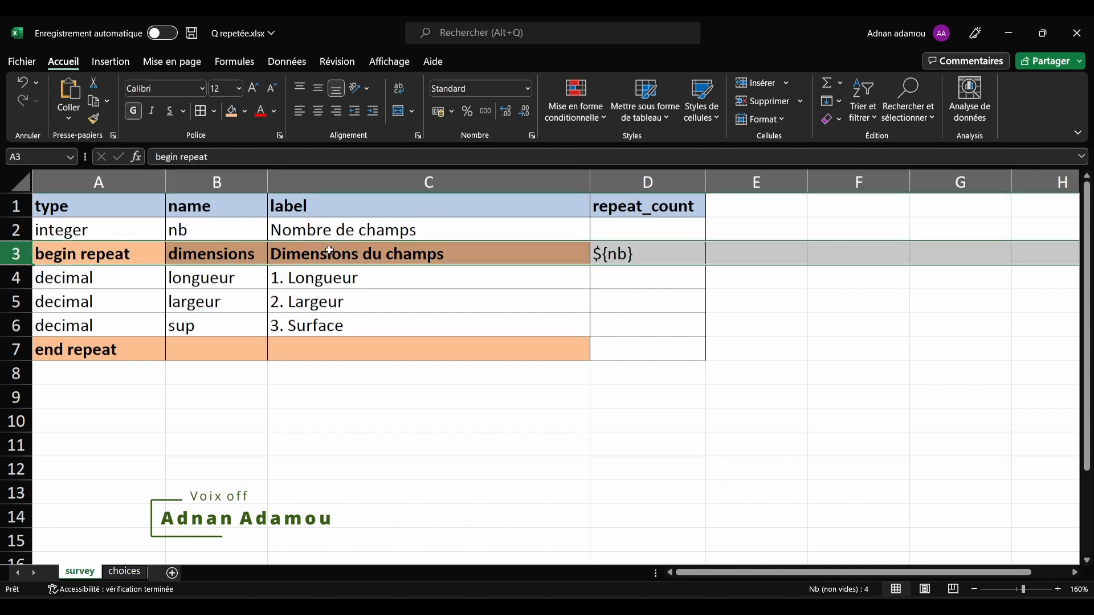
click(579, 300)
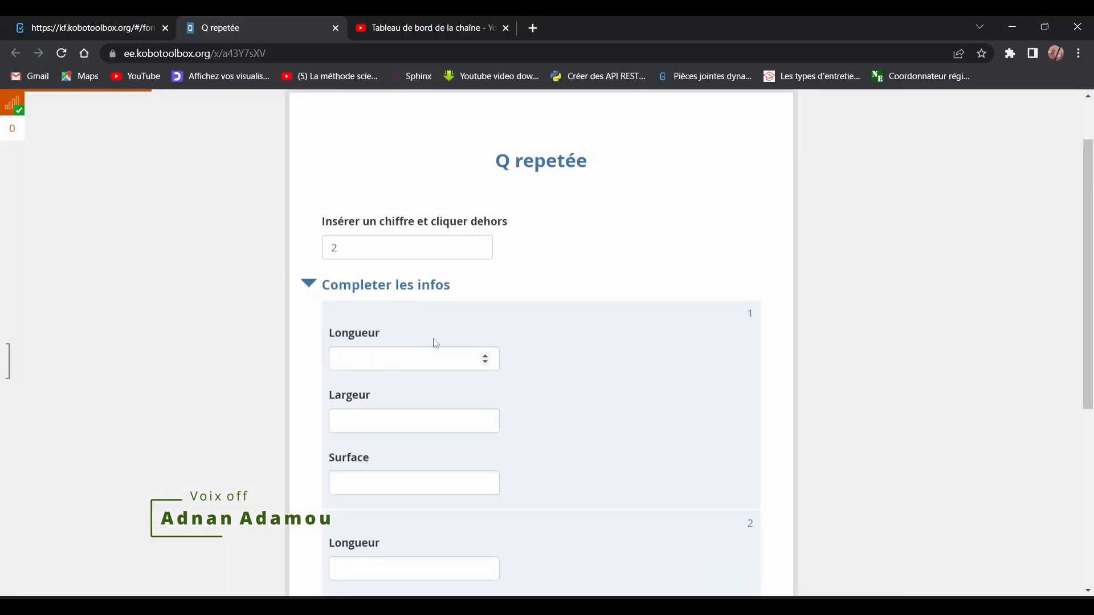
- In the Q repetée web form in the browser, test the repeating group by setting the number to 1, 0 and 1 again
scroll(435, 342, down, 5)
scroll(472, 323, up, 6)
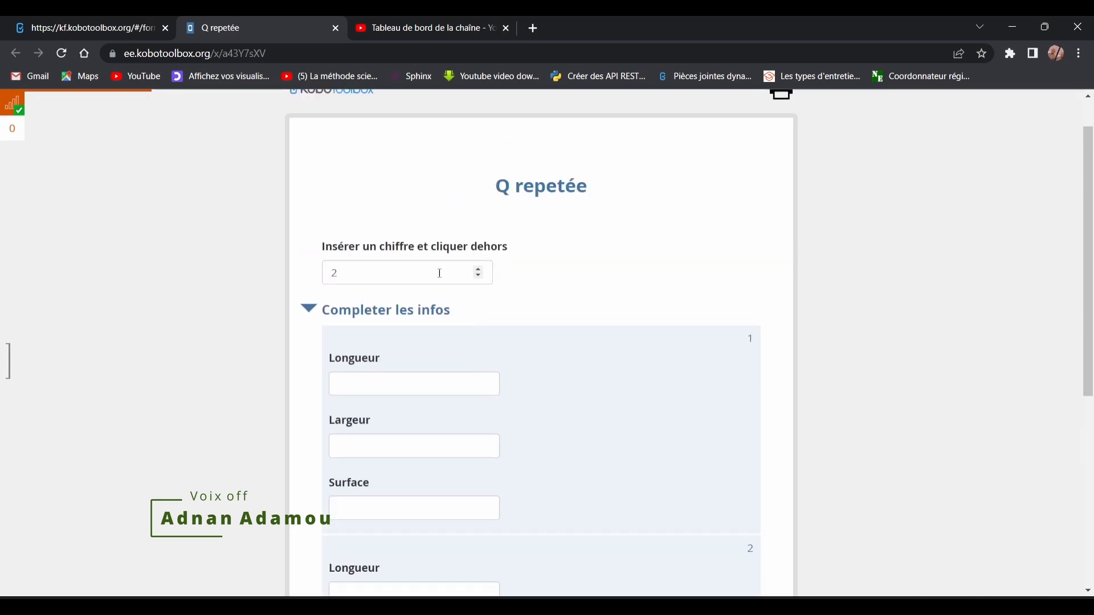
click(478, 276)
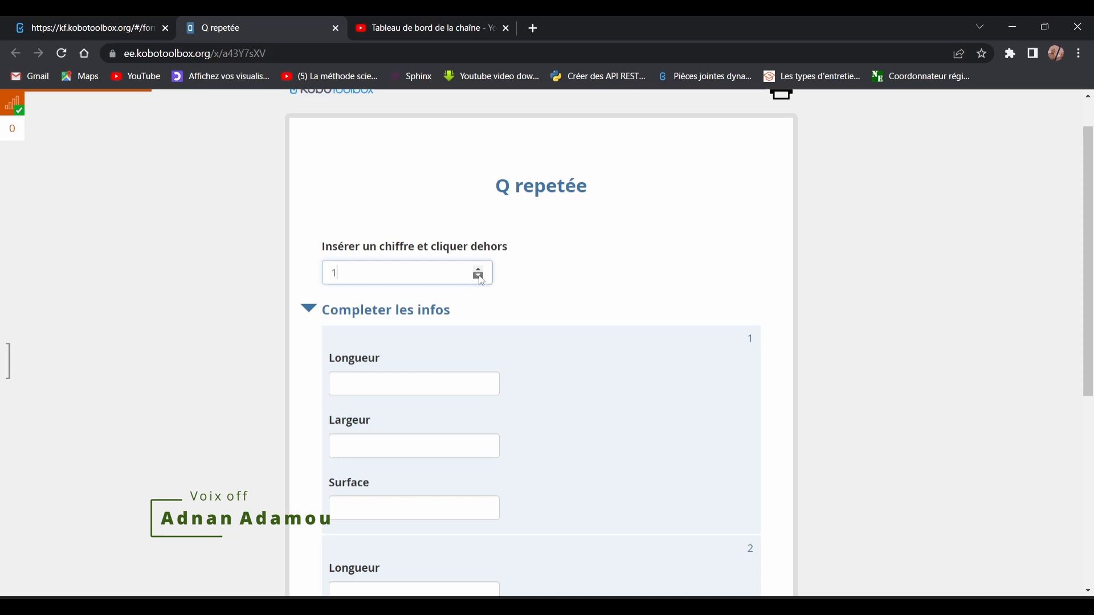
scroll(535, 338, down, 2)
scroll(535, 338, down, 1)
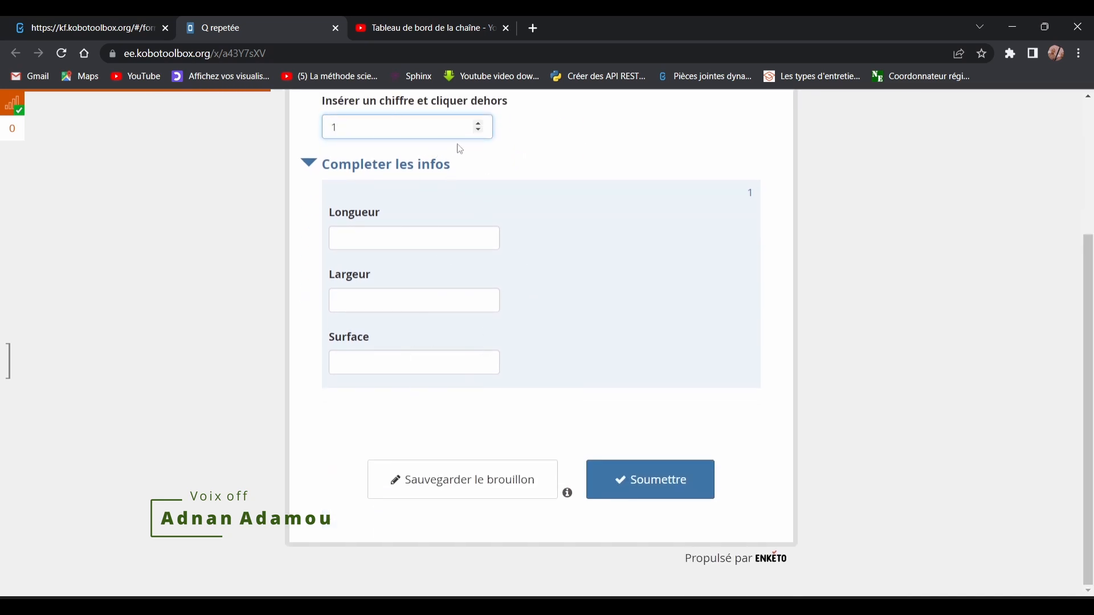
click(478, 130)
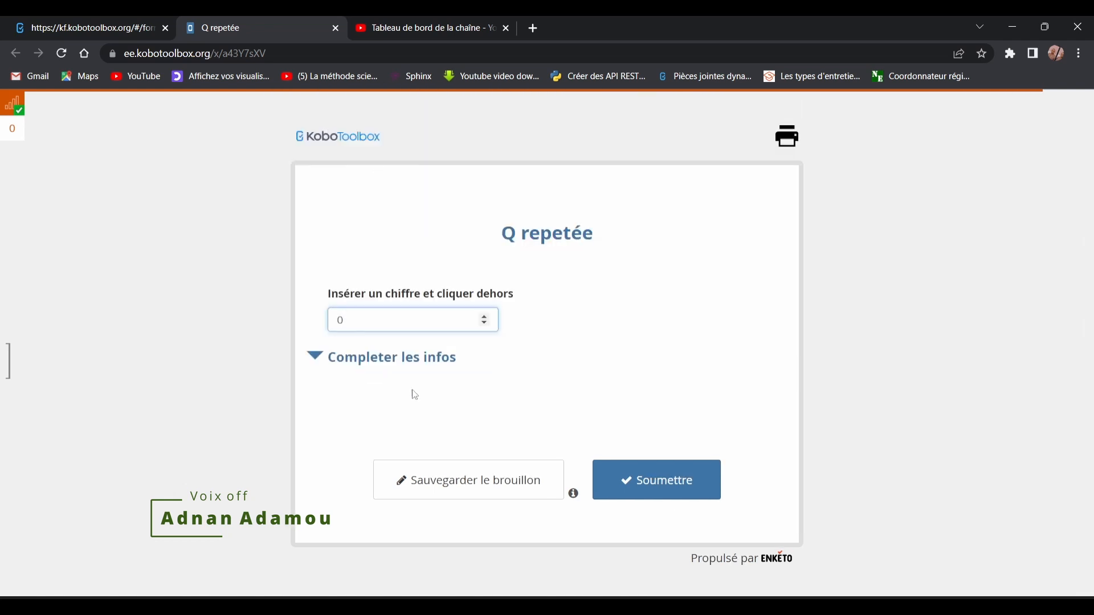
click(483, 317)
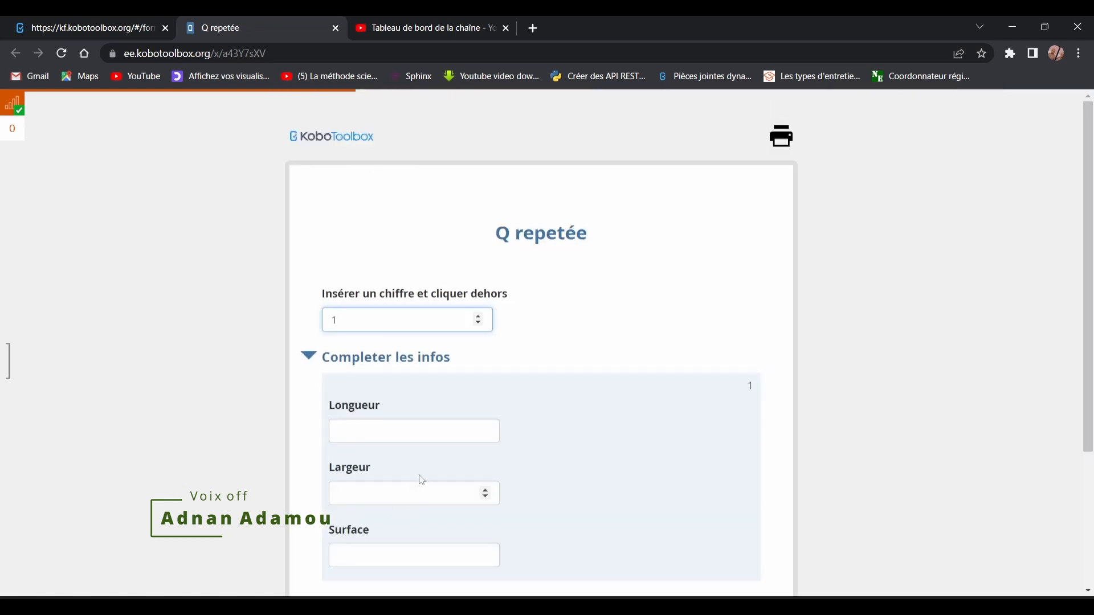
scroll(496, 278, down, 1)
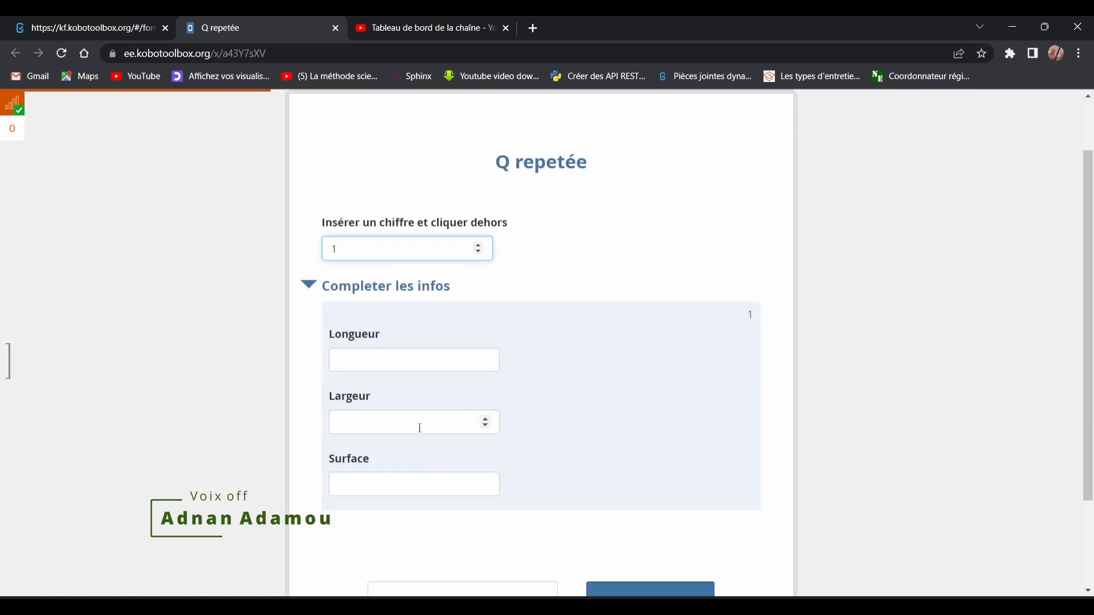
- Return to the survey sheet in Excel and select cell C7 in the end repeat row
click(618, 605)
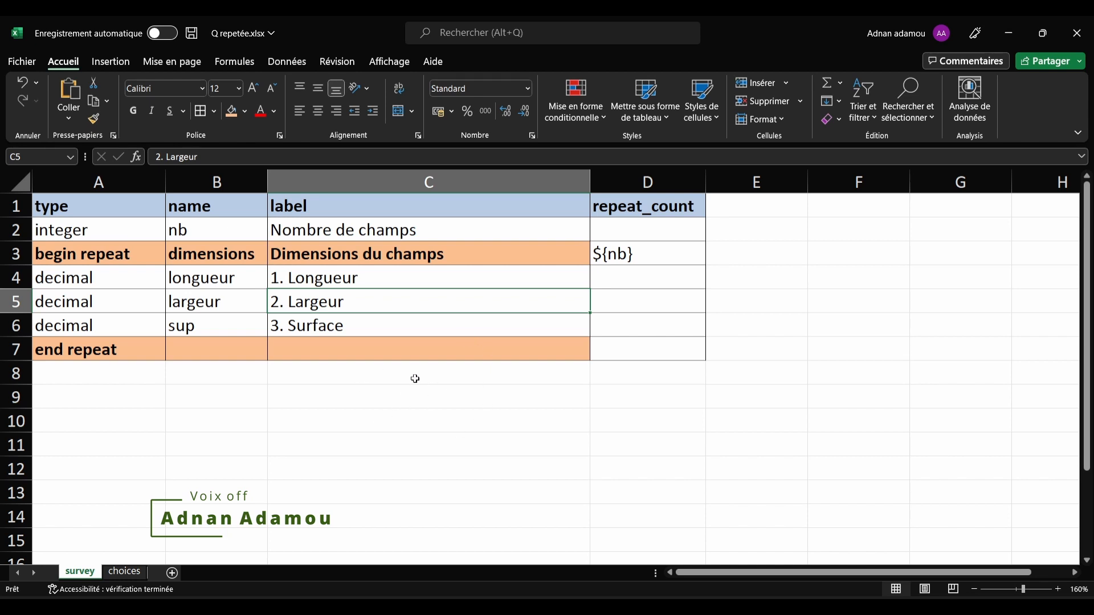
click(355, 355)
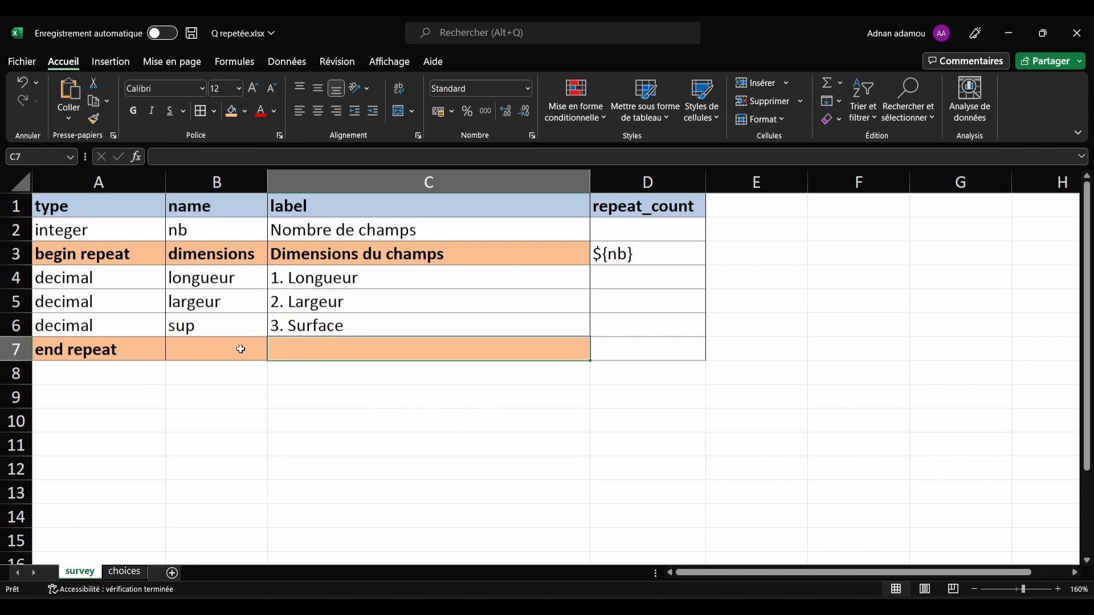